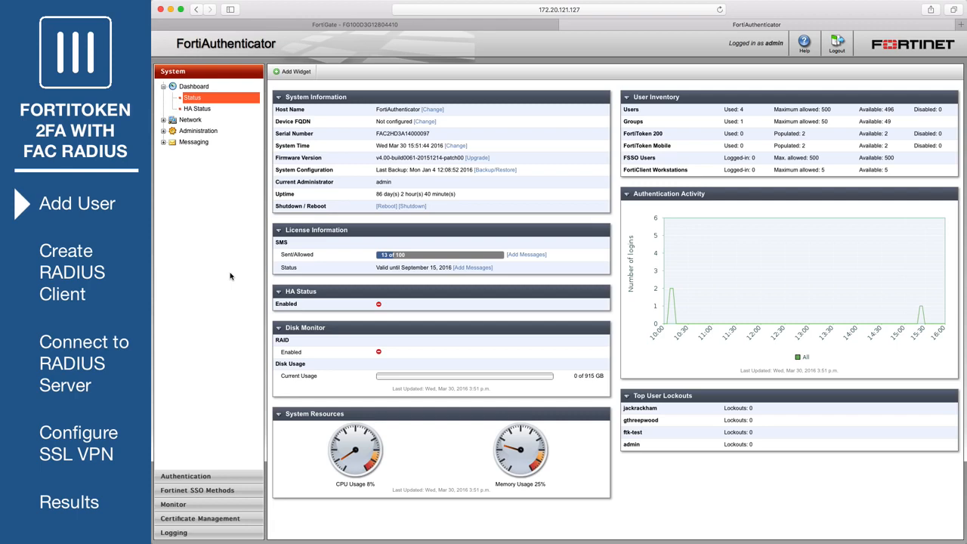
# Step: Create a new local user in FortiAuthenticator with a username and password
pyautogui.click(209, 476)
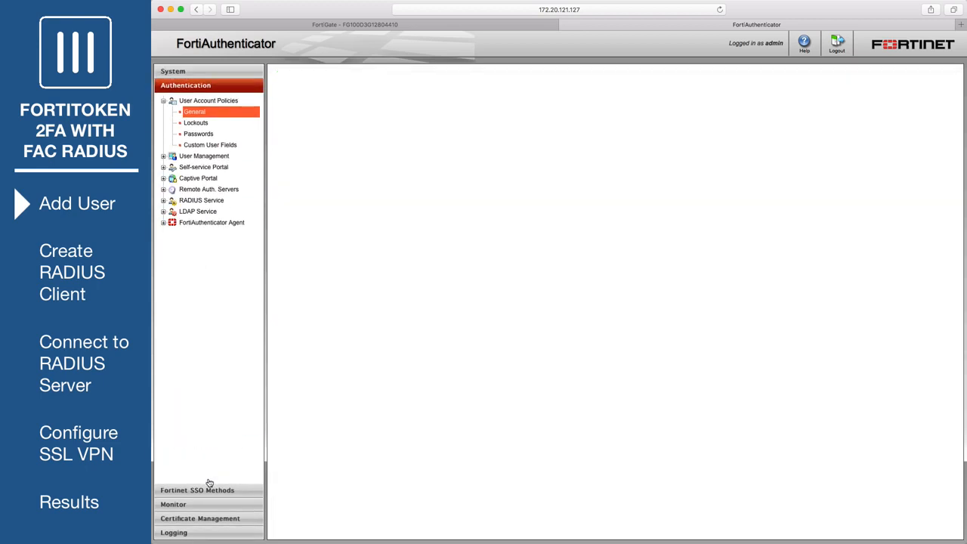
pyautogui.click(212, 157)
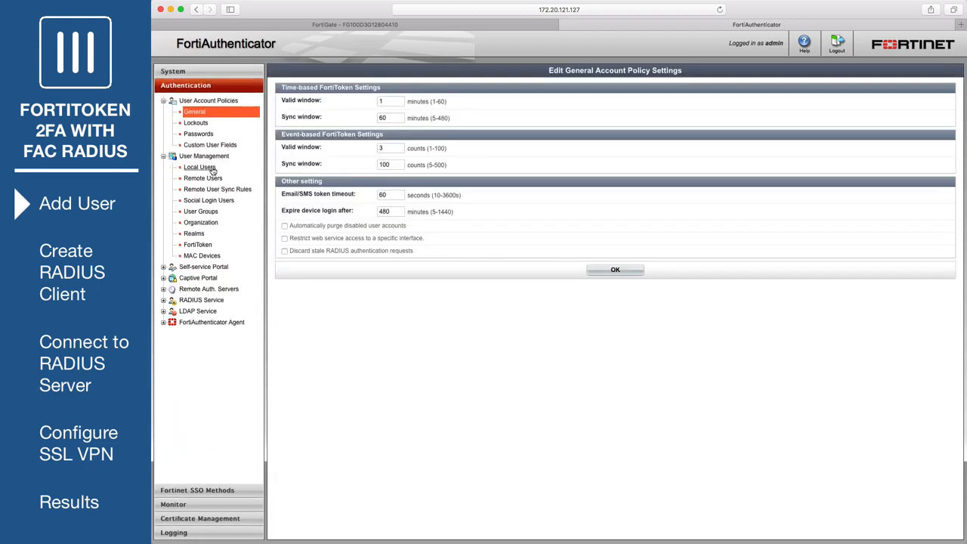
pyautogui.click(212, 168)
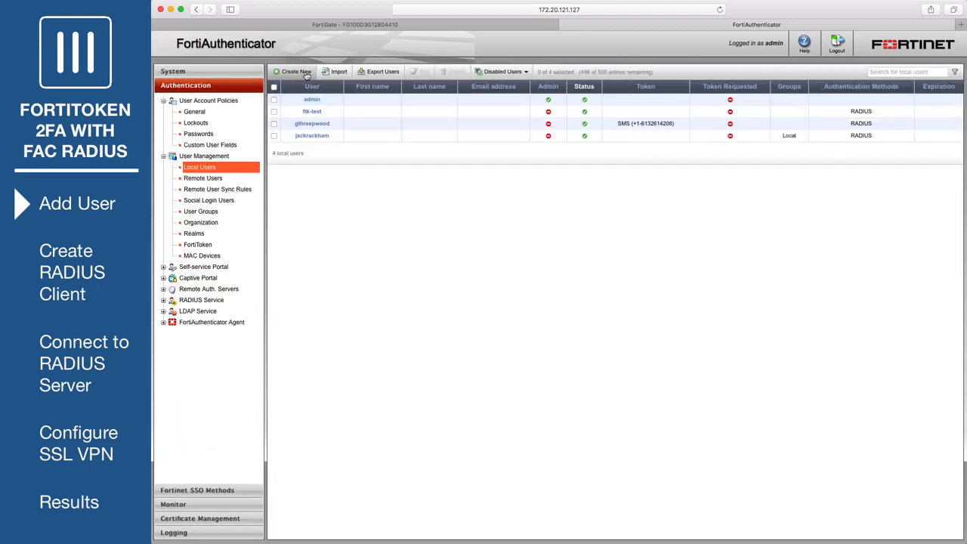
pyautogui.click(293, 71)
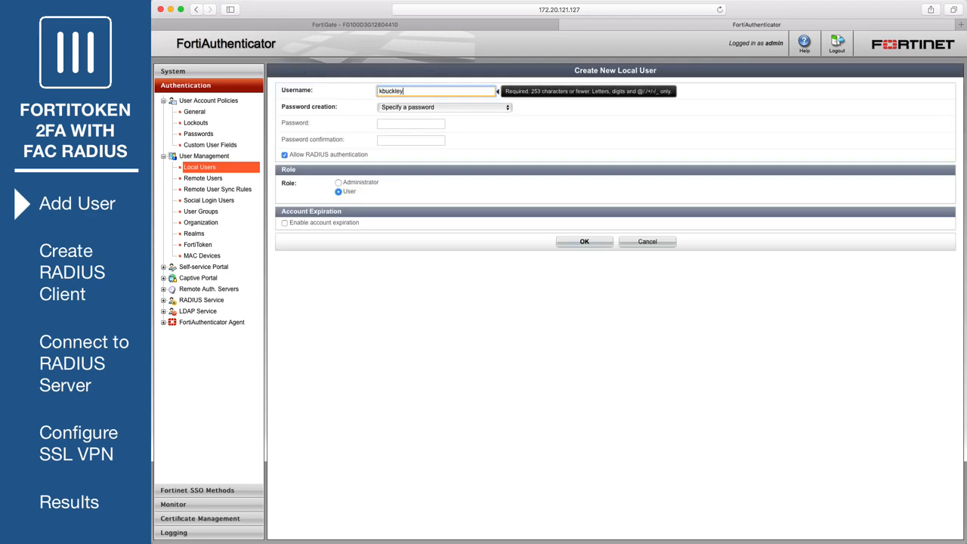
pyautogui.click(393, 123)
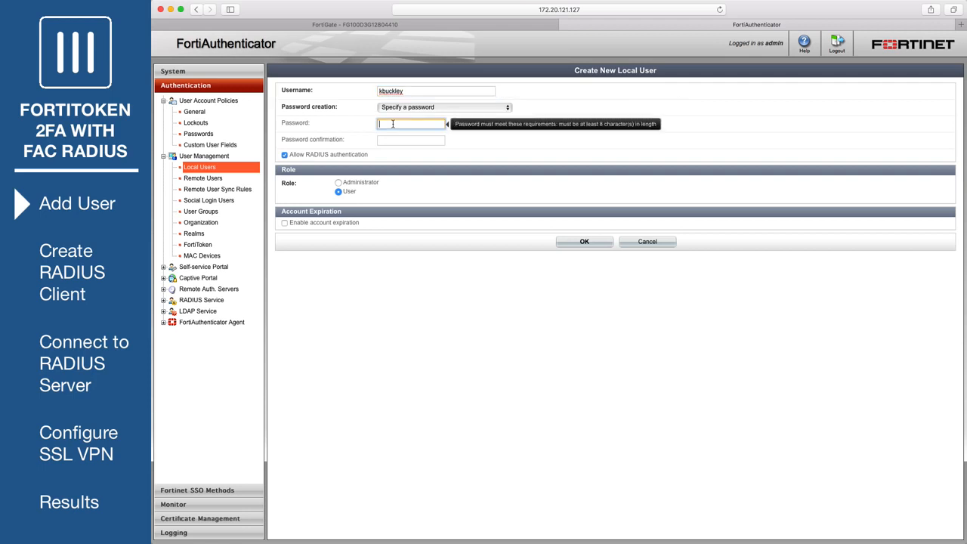
pyautogui.press('Tab')
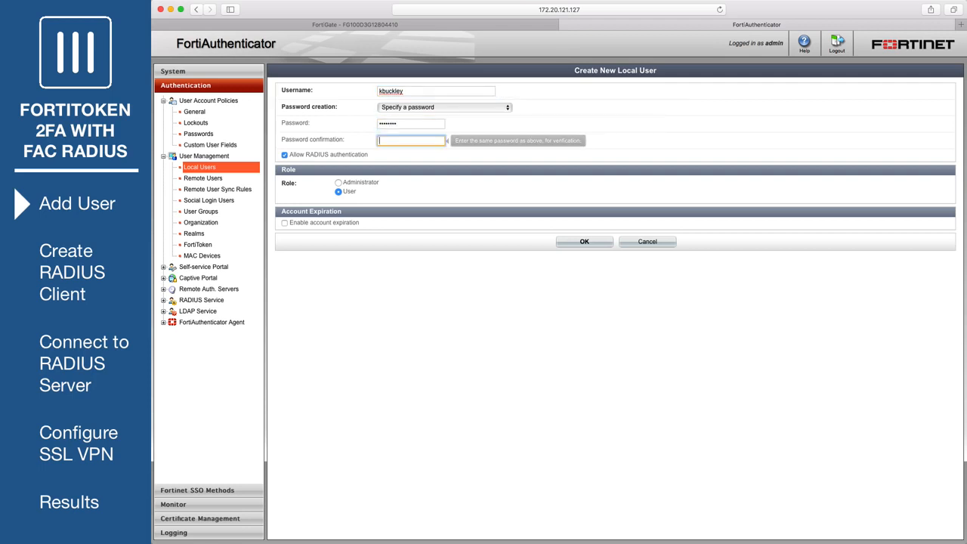
pyautogui.write('••••')
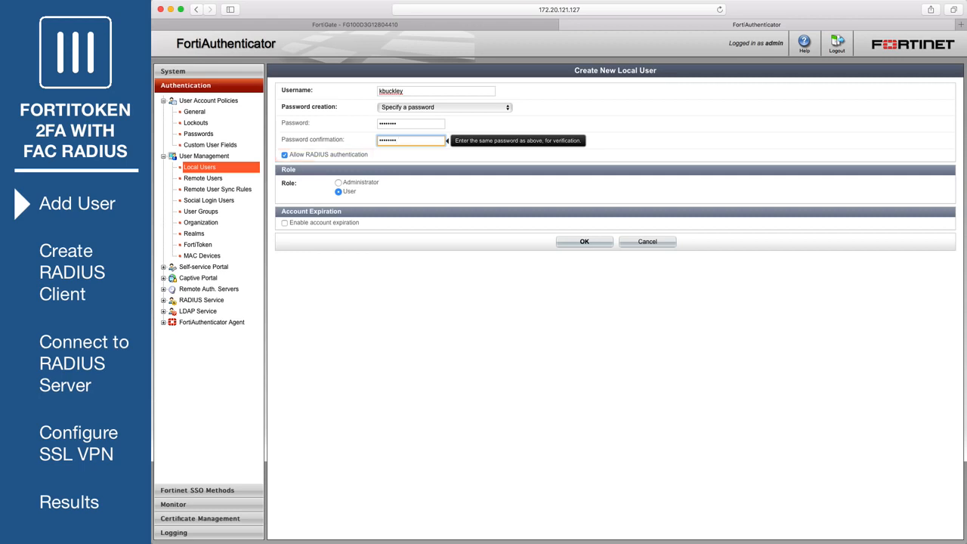
pyautogui.click(560, 242)
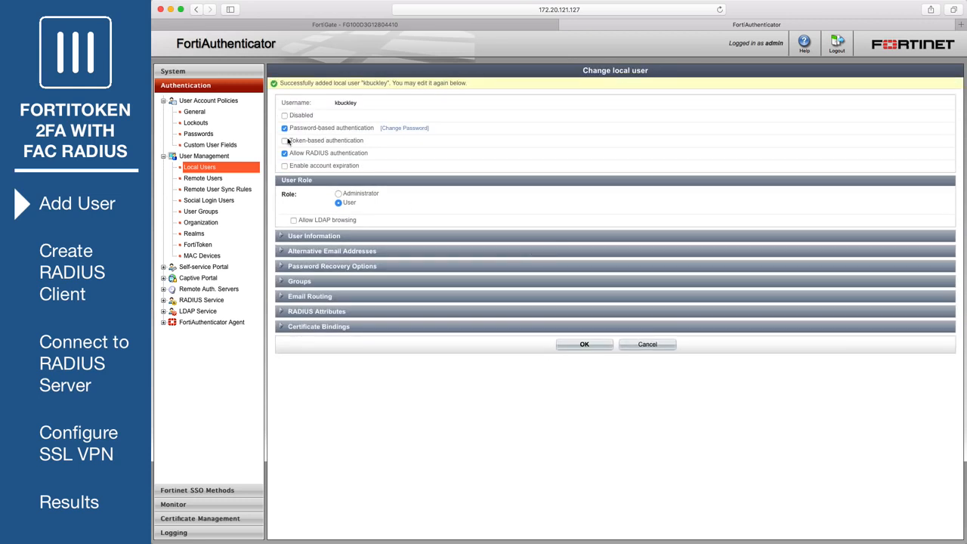
# Step: Enable token-based authentication for the user with the FortiToken 200 assigned
pyautogui.click(285, 142)
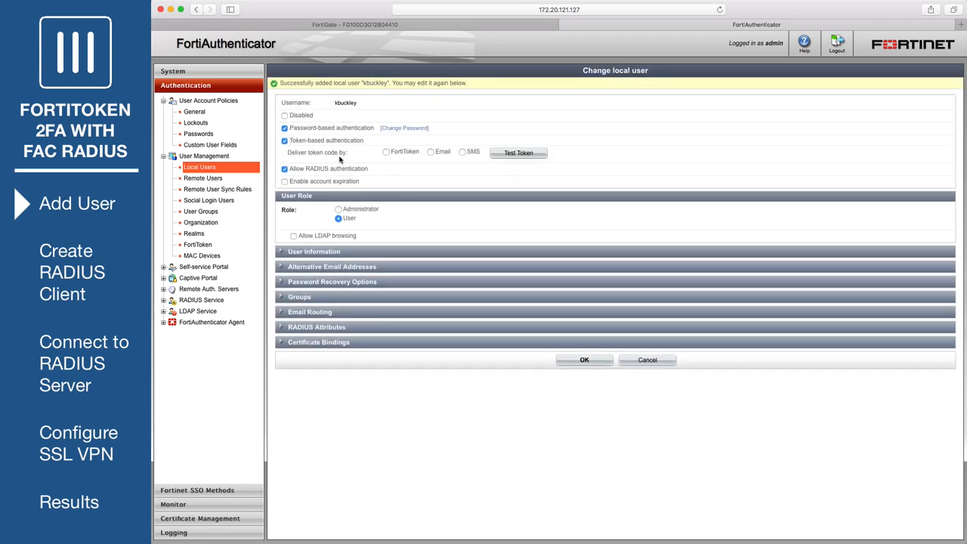
pyautogui.click(386, 152)
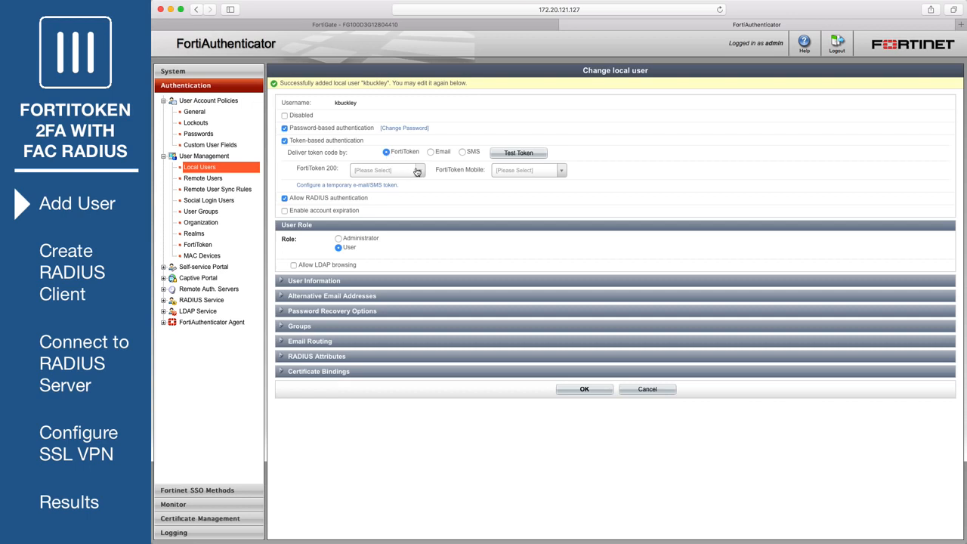
pyautogui.click(419, 172)
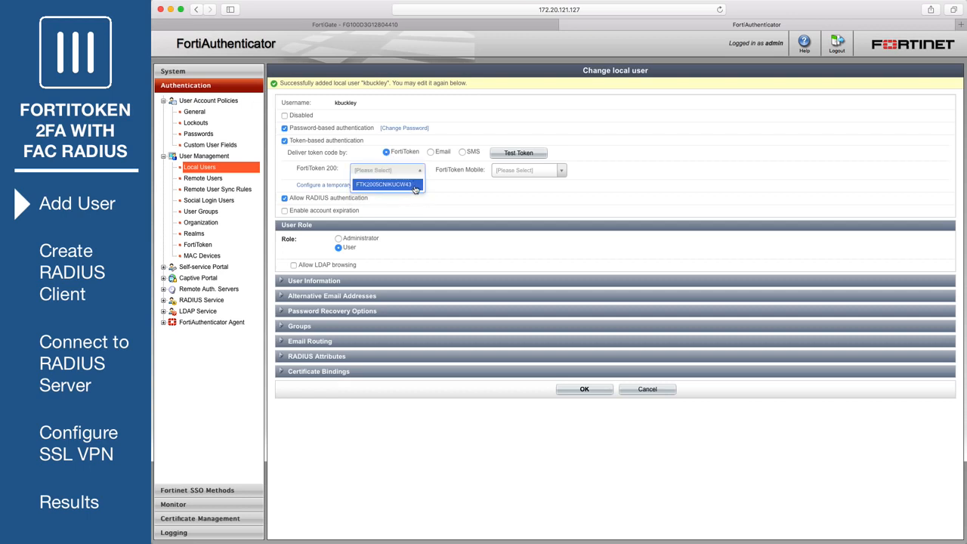
pyautogui.click(415, 186)
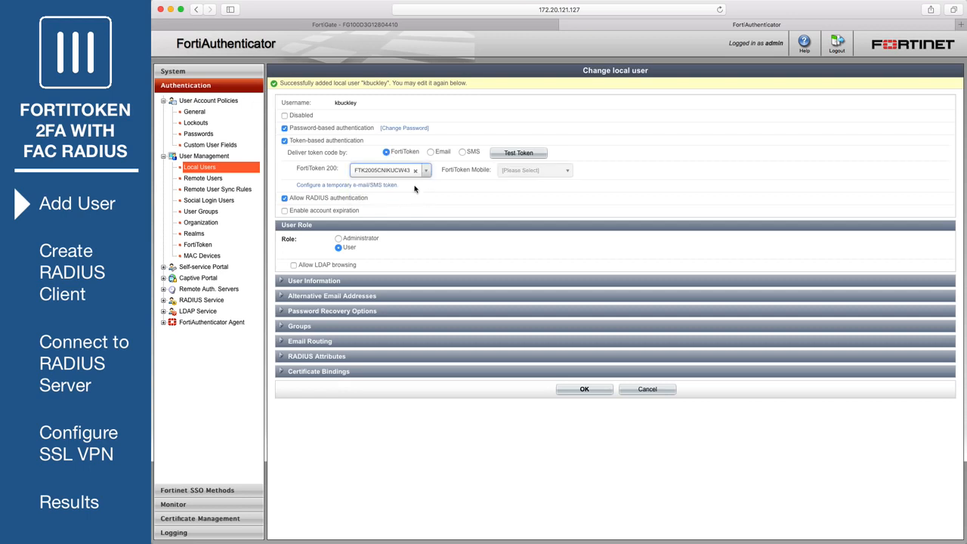
pyautogui.click(583, 389)
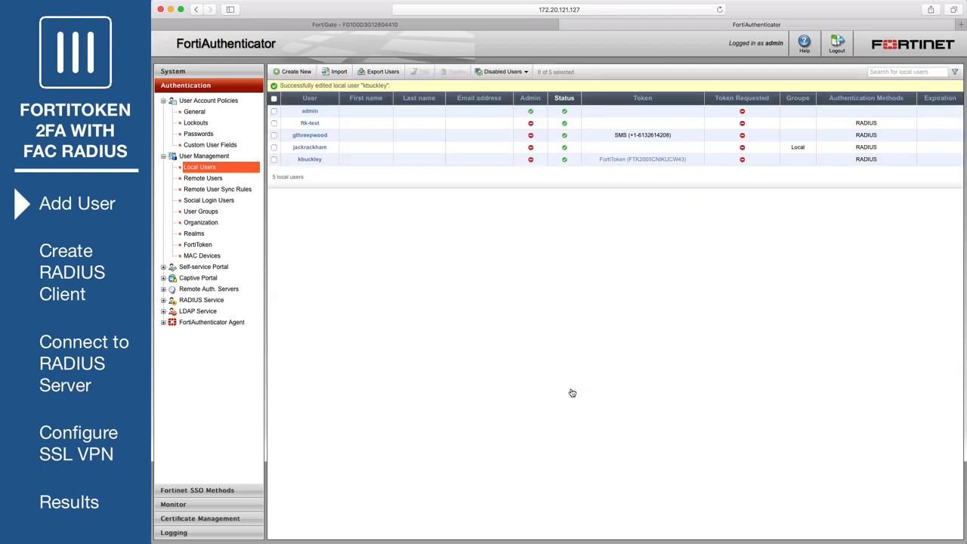
pyautogui.click(200, 212)
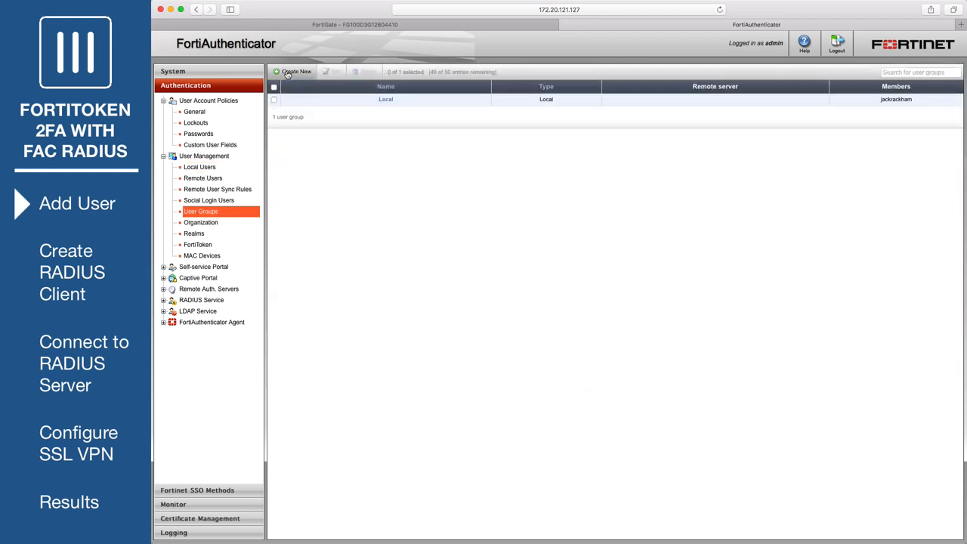
# Step: Create user group RemoteFTKUsers containing only the newly added user
pyautogui.click(290, 71)
pyautogui.write('RemoteFTKUsers')
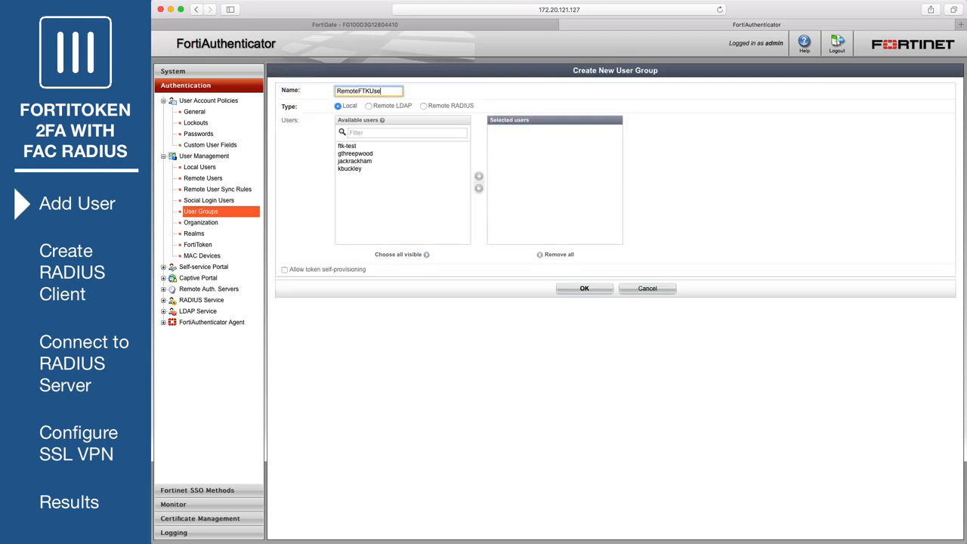
pyautogui.click(352, 169)
pyautogui.click(478, 179)
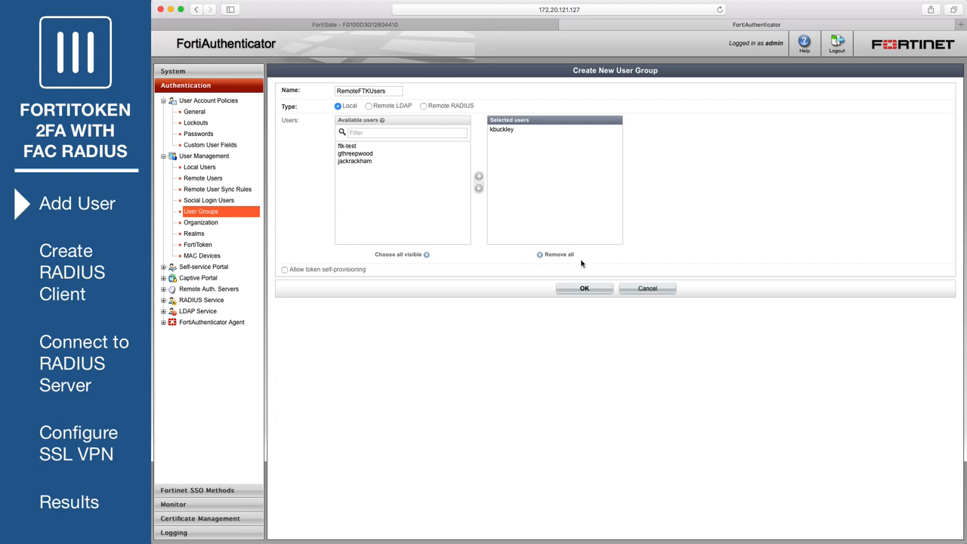
pyautogui.click(581, 289)
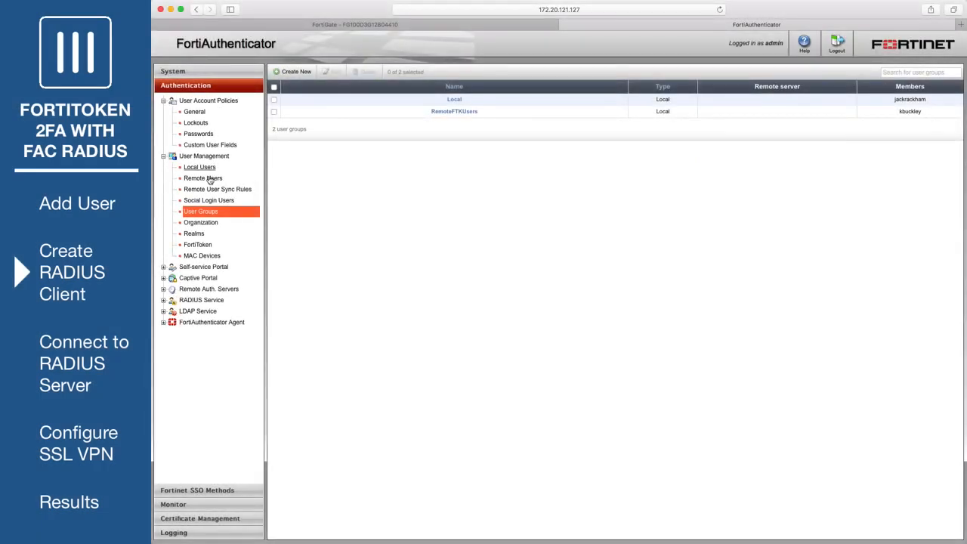
# Step: Add RADIUS client OfficeServer with IP 172.20.121.92 and a shared secret
pyautogui.click(210, 301)
pyautogui.click(193, 312)
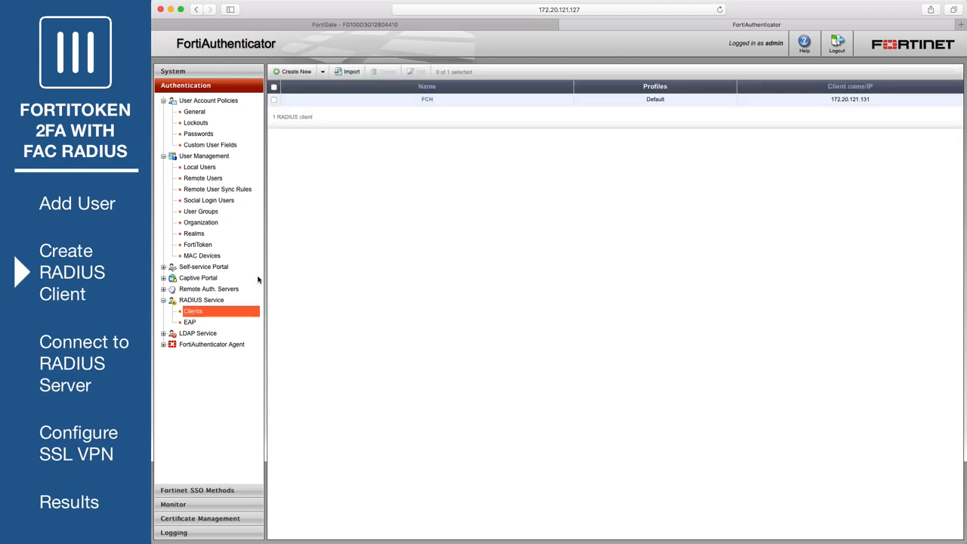
pyautogui.click(297, 72)
pyautogui.write('O')
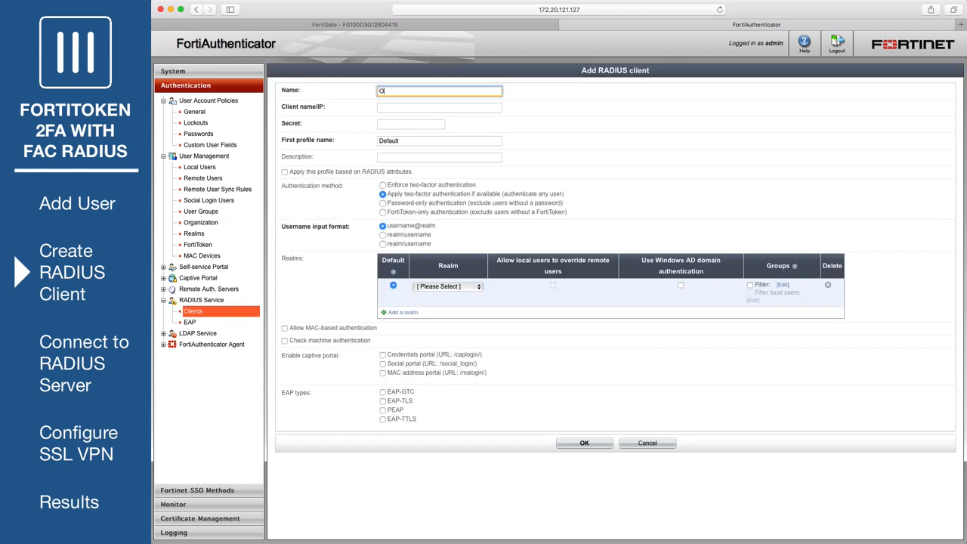
pyautogui.write('fficeServer')
pyautogui.press('Tab')
pyautogui.write('17')
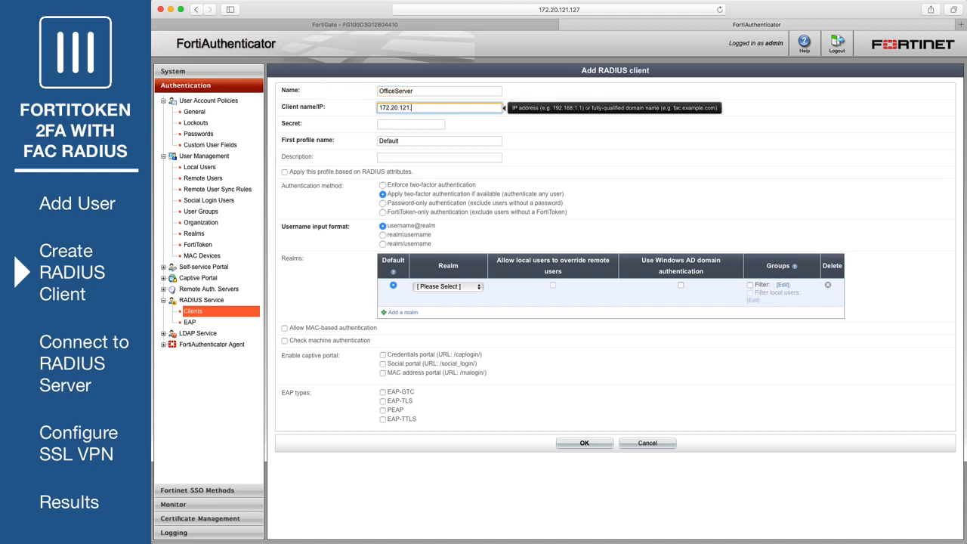
pyautogui.click(406, 126)
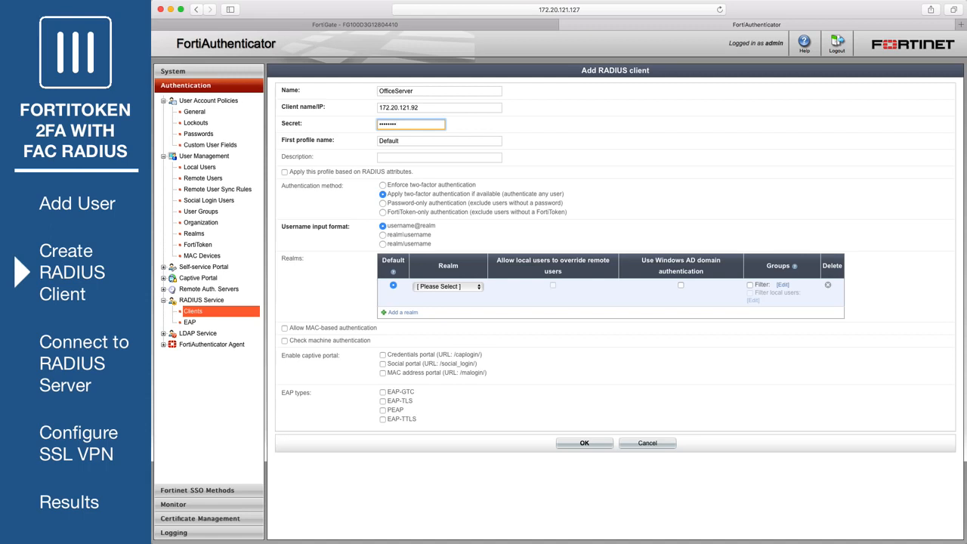
# Step: Enforce two-factor authentication for the local realm filtered to RemoteFTKUsers, and save the client
pyautogui.click(383, 185)
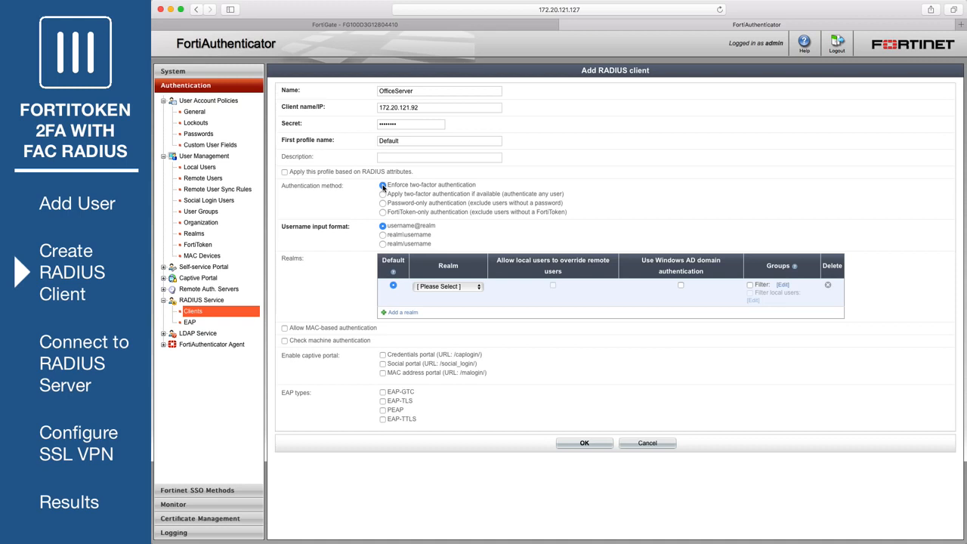
pyautogui.click(479, 286)
pyautogui.click(473, 309)
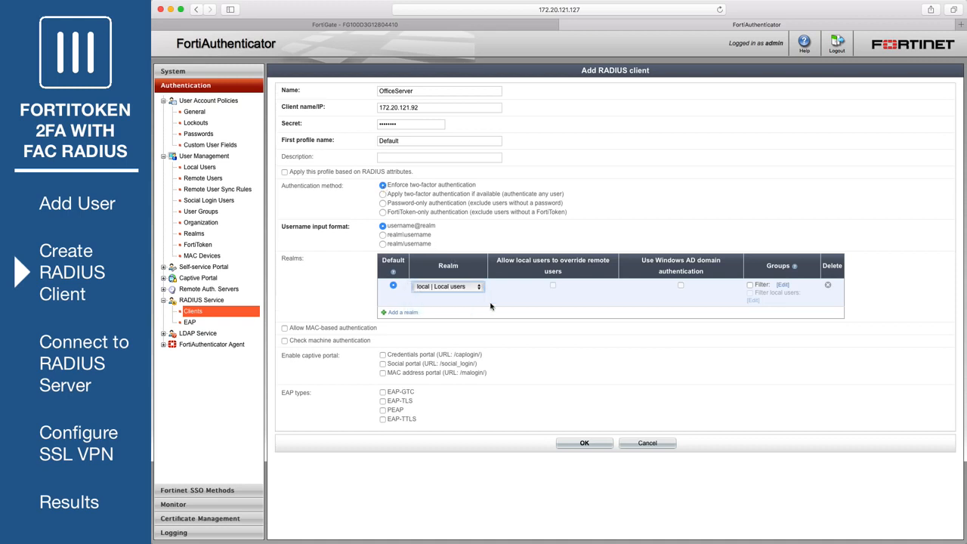
pyautogui.click(783, 284)
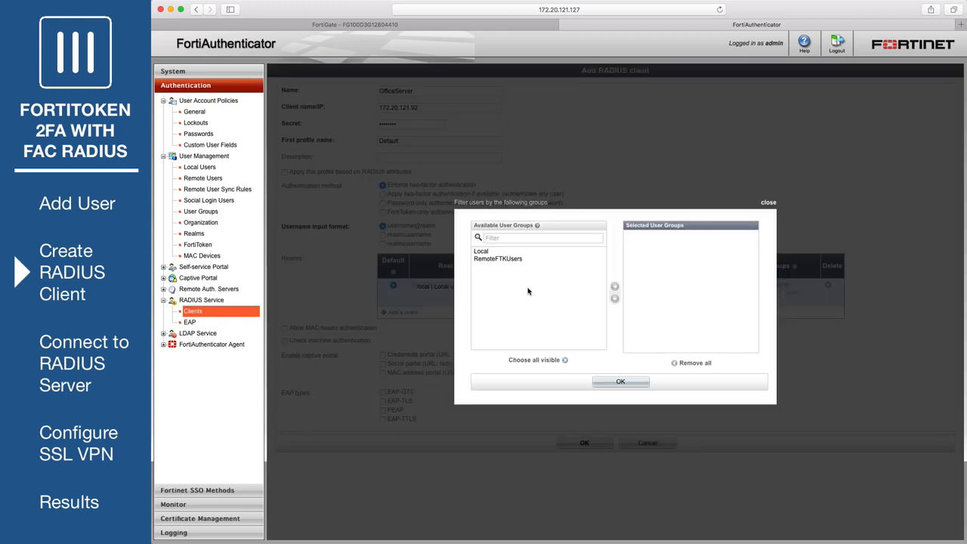
pyautogui.click(514, 260)
pyautogui.click(614, 287)
pyautogui.click(635, 383)
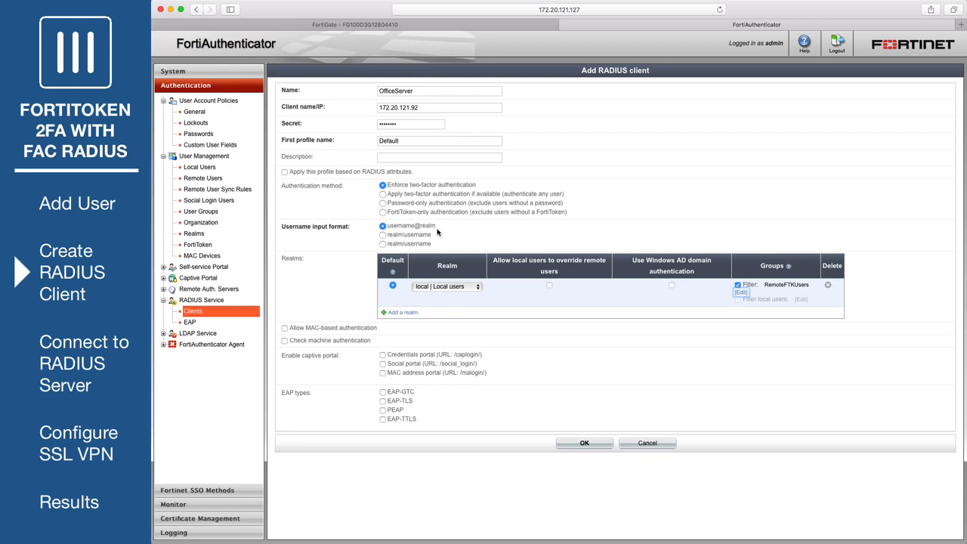
pyautogui.click(584, 445)
pyautogui.click(644, 470)
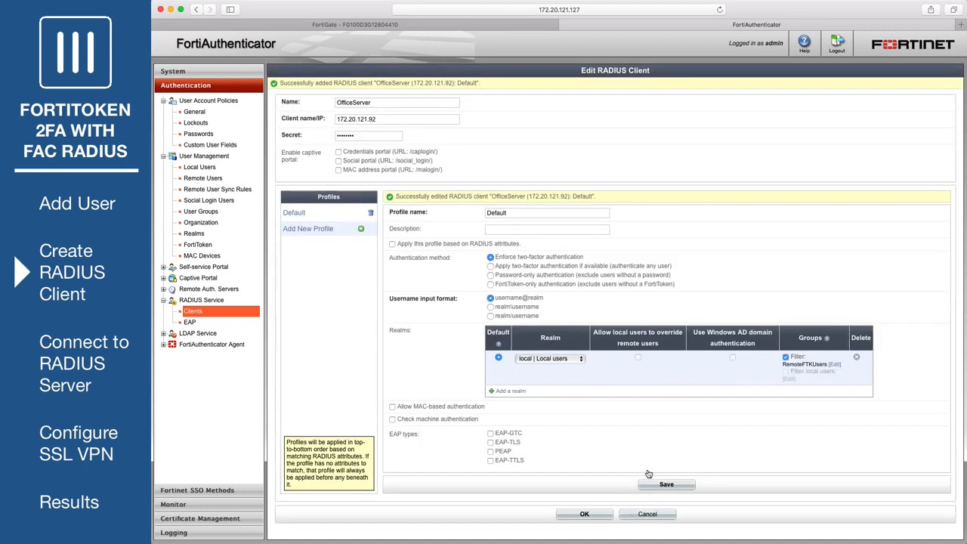
pyautogui.click(585, 514)
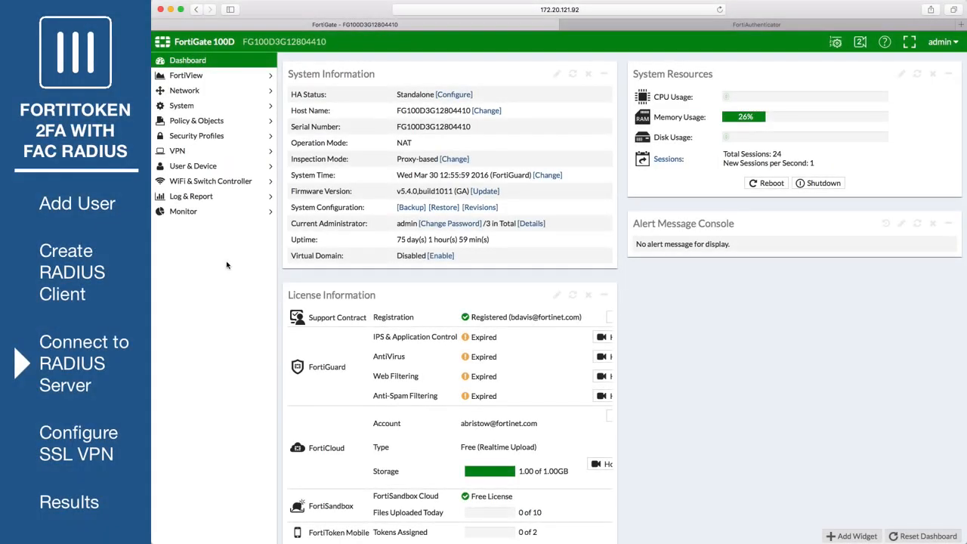
# Step: Enter RADIUS server OfficeRADIUS at 172.20.121.127 with its shared secret
pyautogui.click(216, 169)
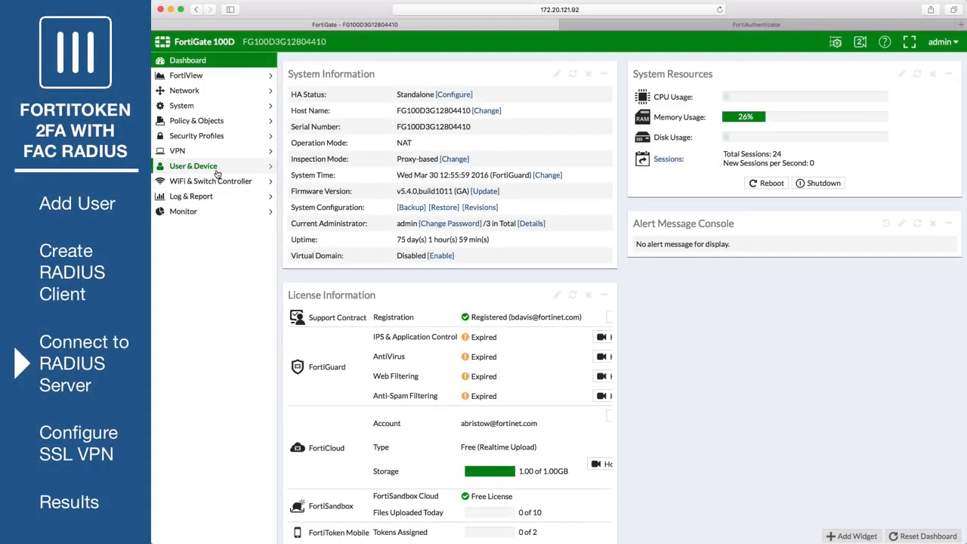
pyautogui.click(226, 293)
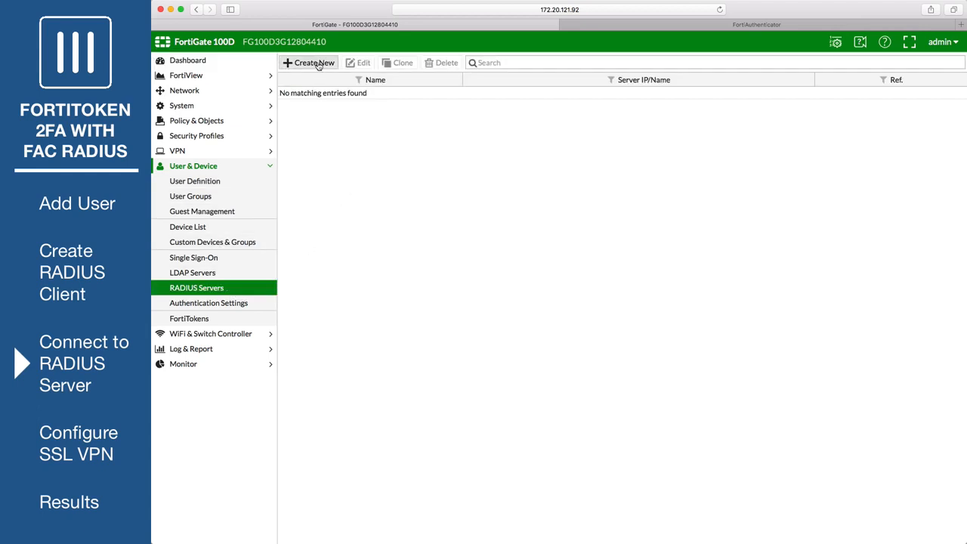
pyautogui.click(312, 64)
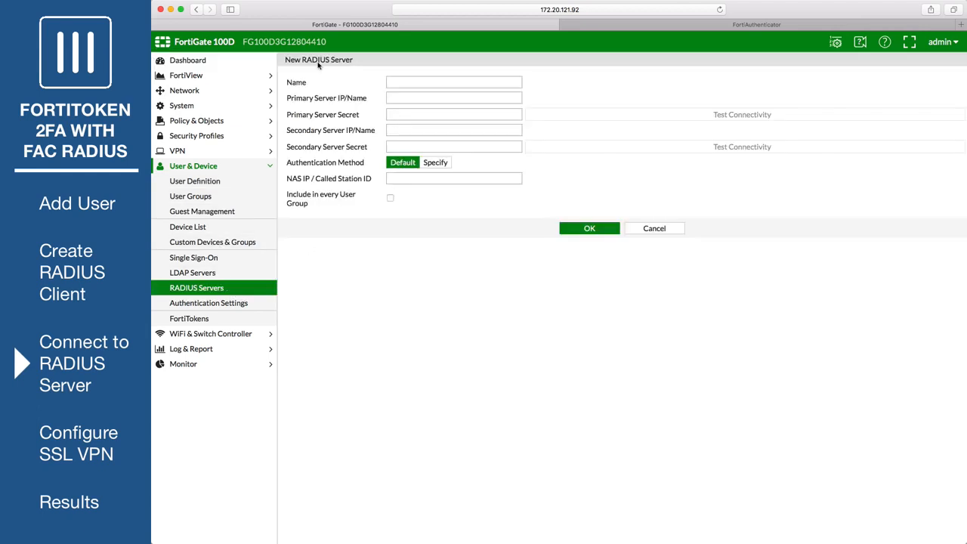
pyautogui.click(408, 79)
pyautogui.write('OfficeRADIUS')
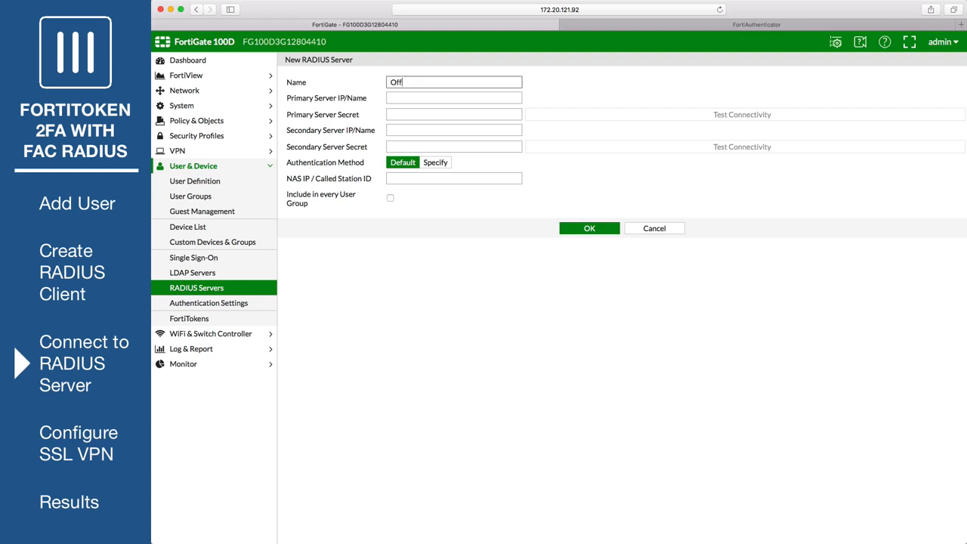
pyautogui.click(428, 98)
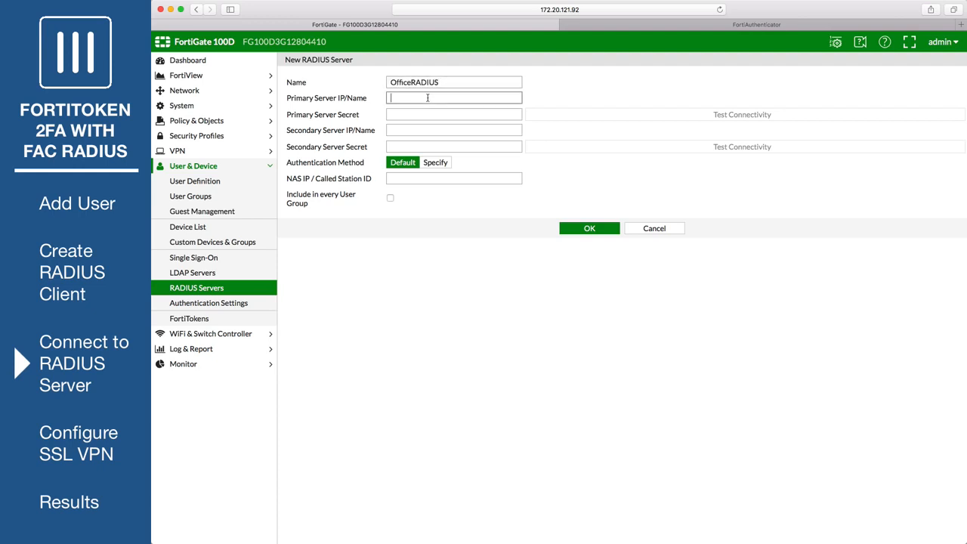
pyautogui.write('172.20.121.127')
pyautogui.click(424, 112)
pyautogui.write('•••••')
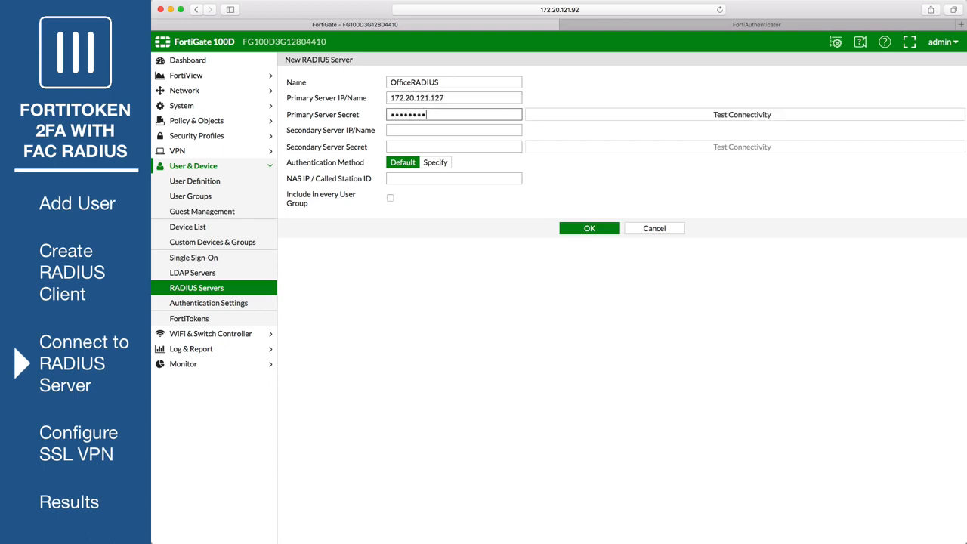
# Step: Test connectivity using the test user's credentials, then save the server after success
pyautogui.click(737, 114)
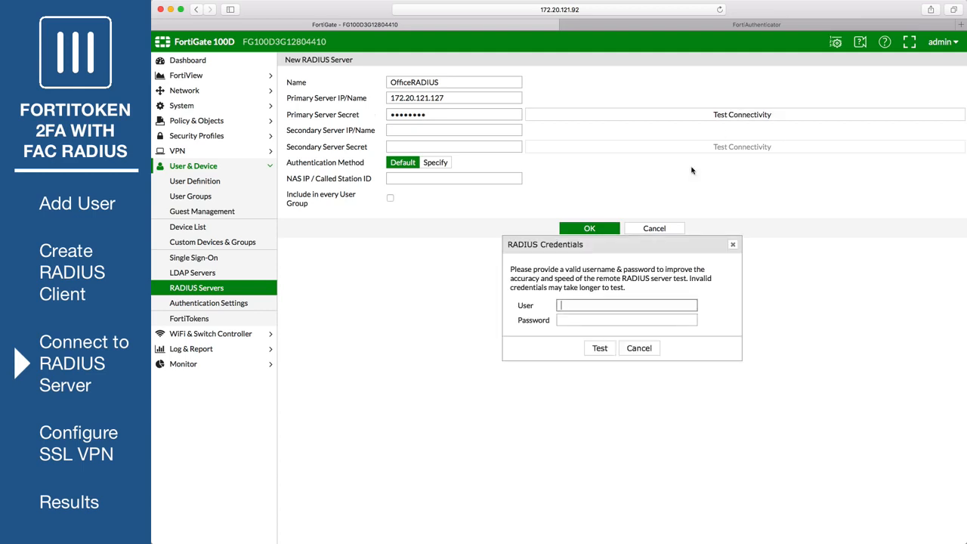
pyautogui.press('Tab')
pyautogui.write('•••••')
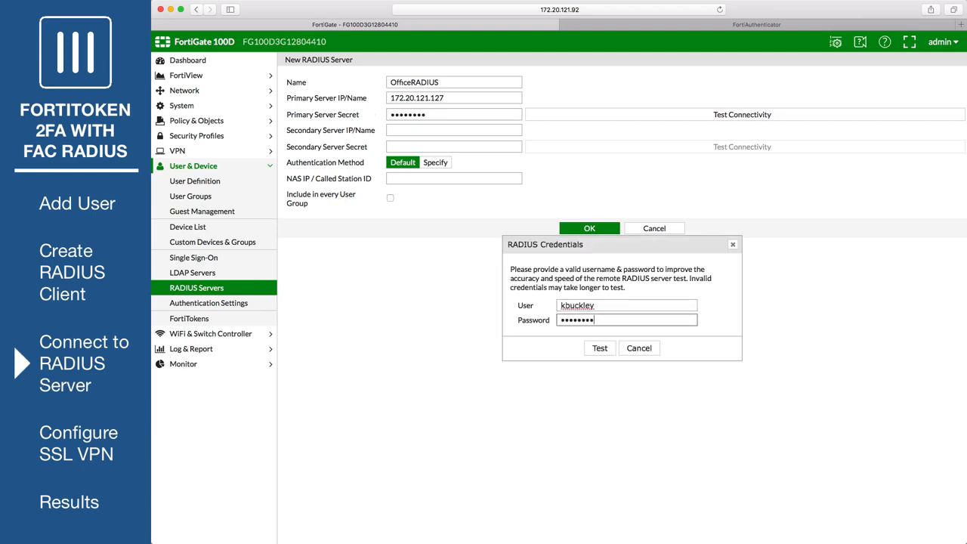
pyautogui.click(600, 348)
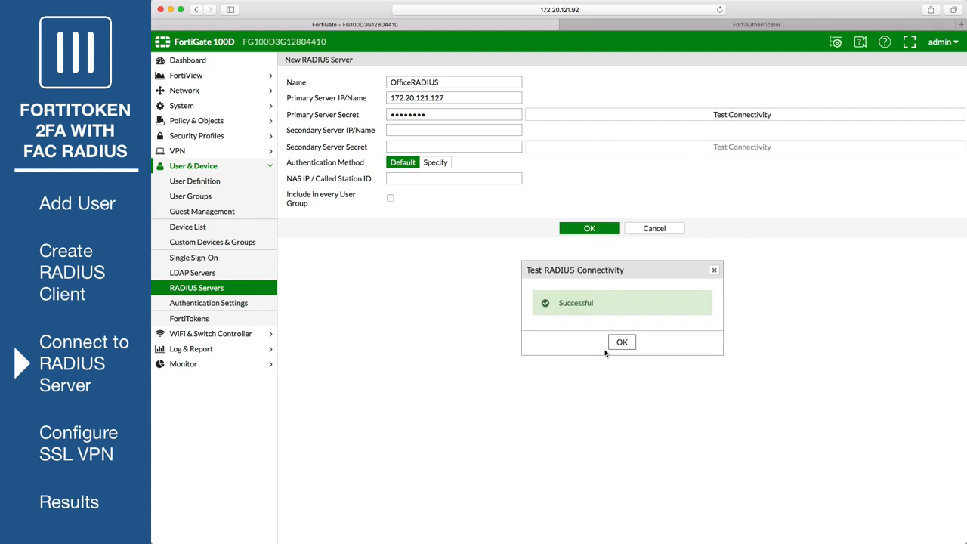
pyautogui.click(620, 344)
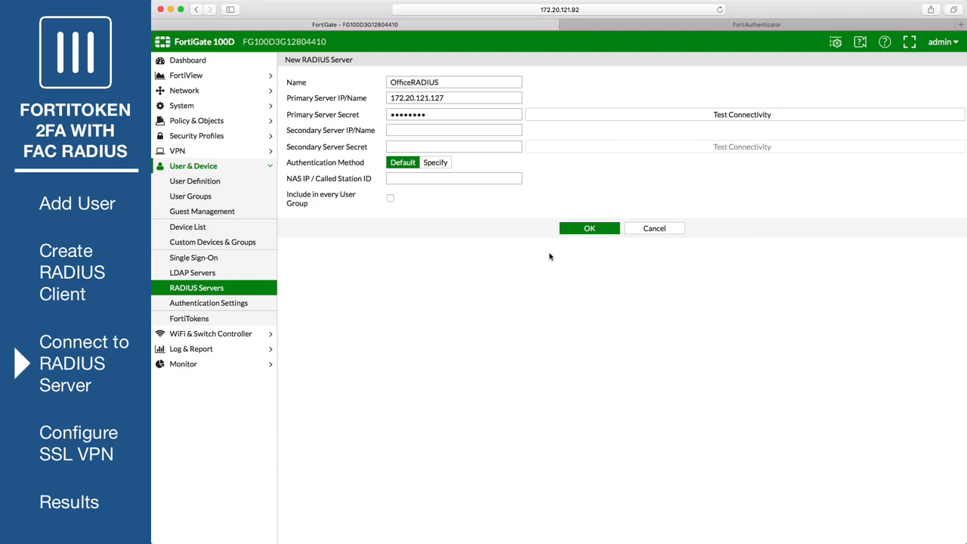
pyautogui.click(573, 227)
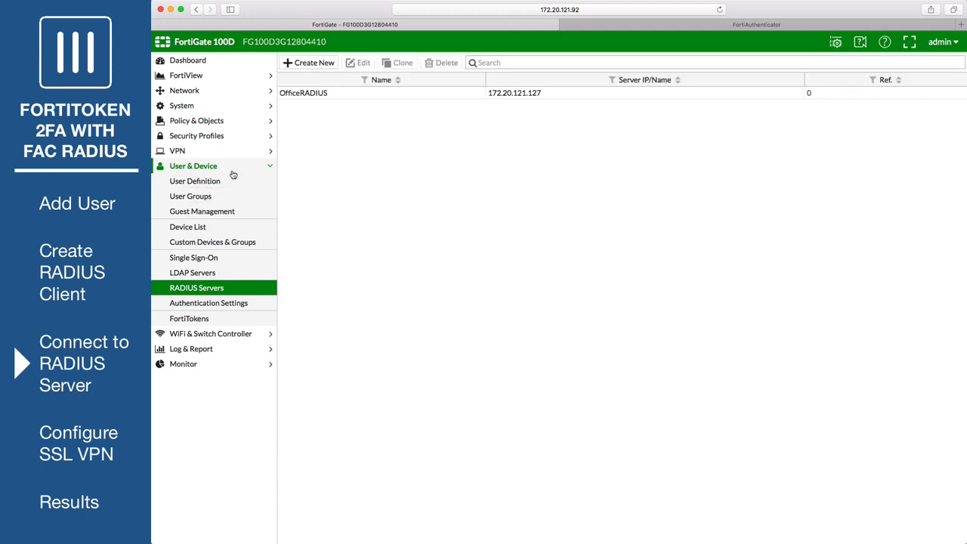
# Step: Create firewall user group SSLVPNGroup with OfficeRADIUS as its remote server member
pyautogui.click(226, 198)
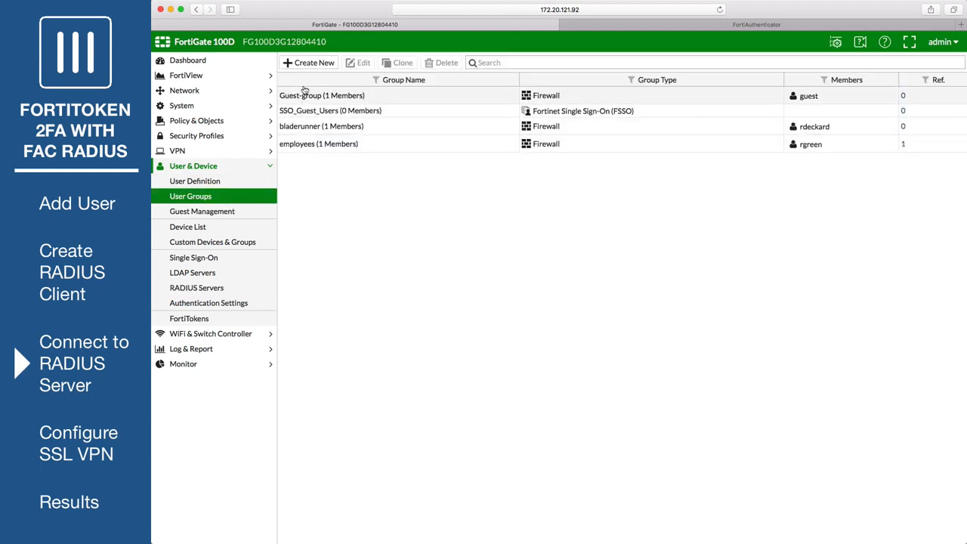
pyautogui.click(311, 64)
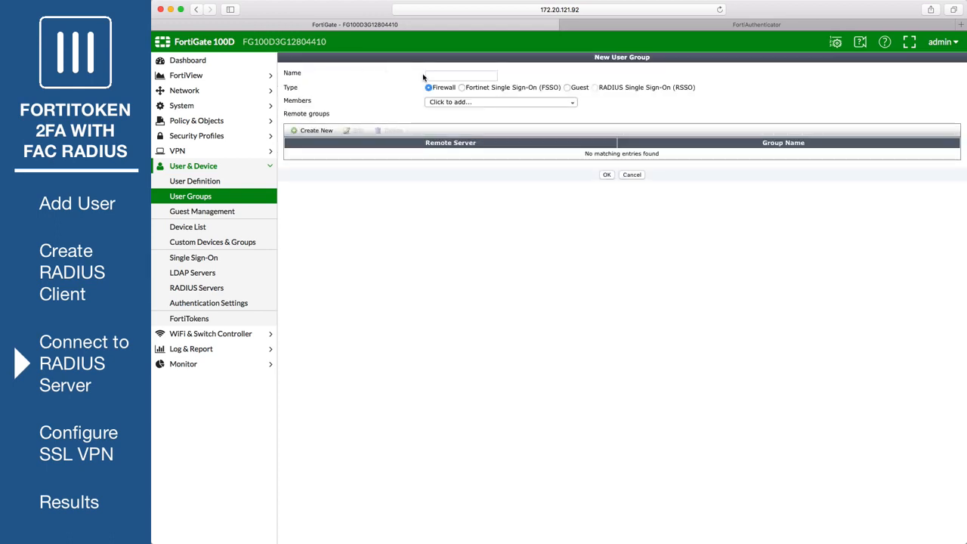
pyautogui.click(438, 75)
pyautogui.write('SSLV')
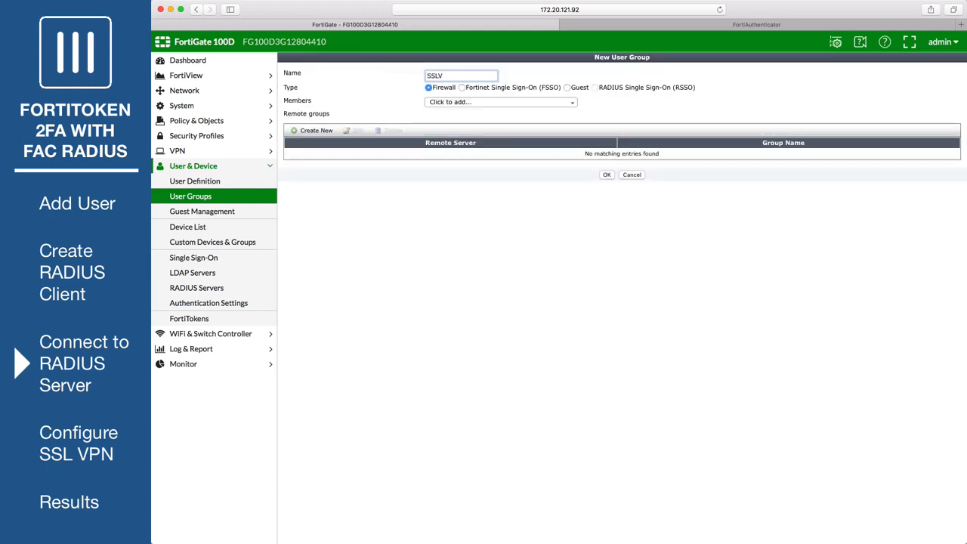
pyautogui.write('PNGroup')
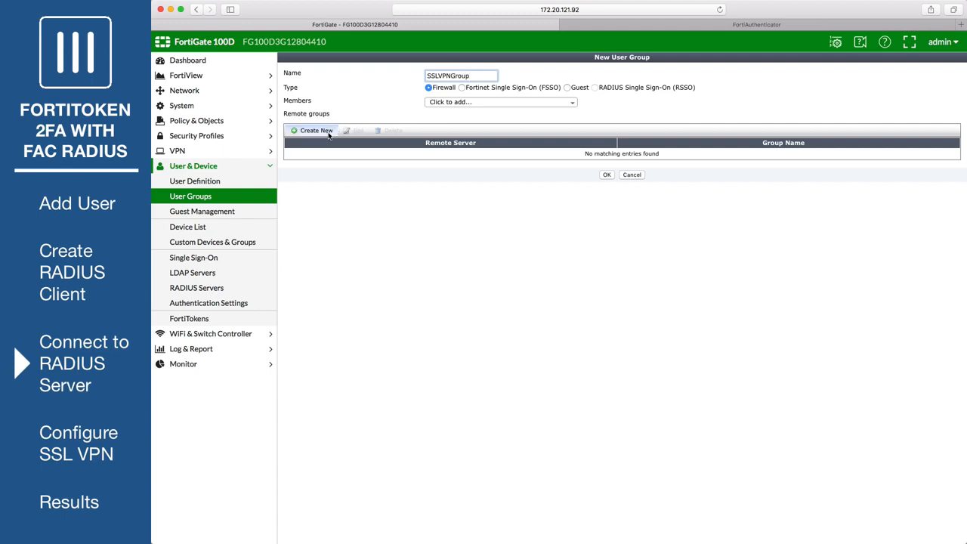
pyautogui.click(328, 131)
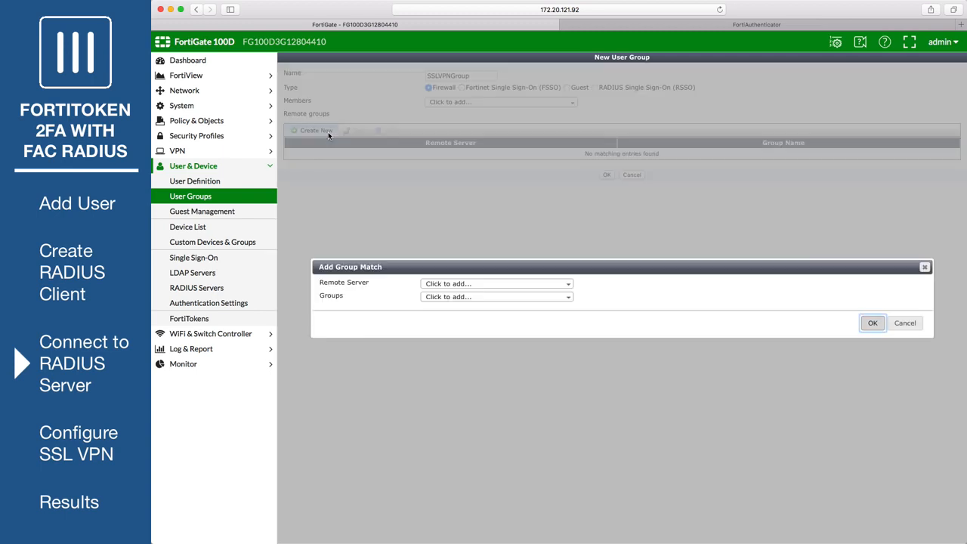
pyautogui.click(495, 284)
pyautogui.click(472, 317)
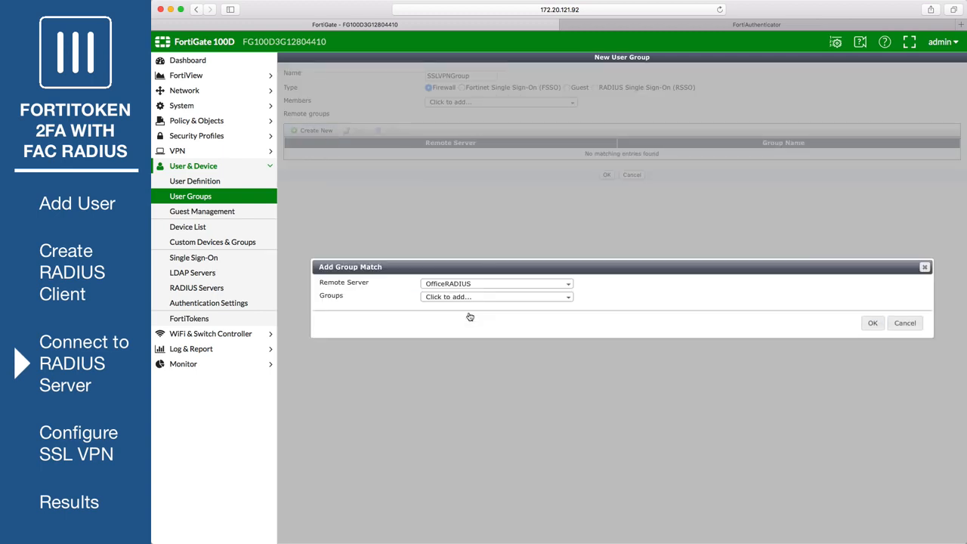
pyautogui.click(873, 322)
pyautogui.click(607, 176)
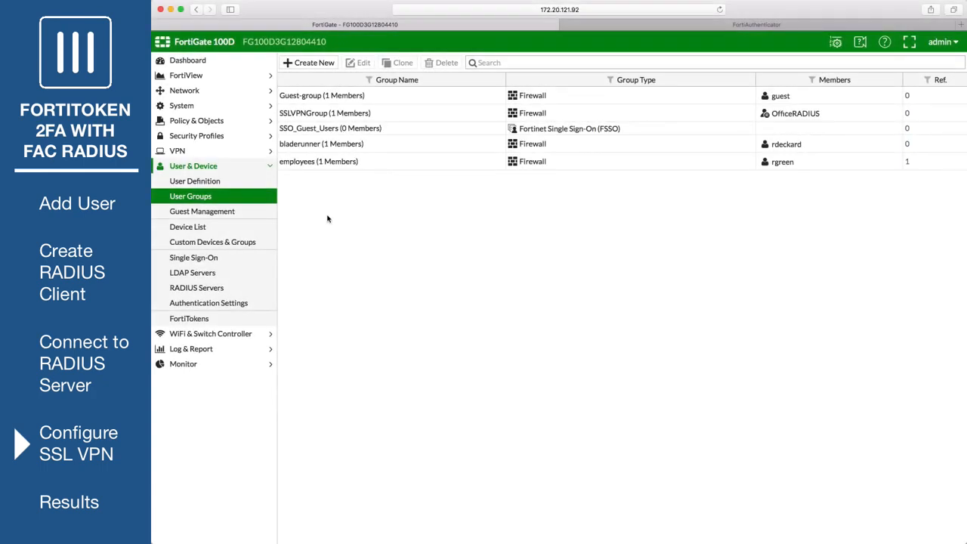
pyautogui.click(209, 155)
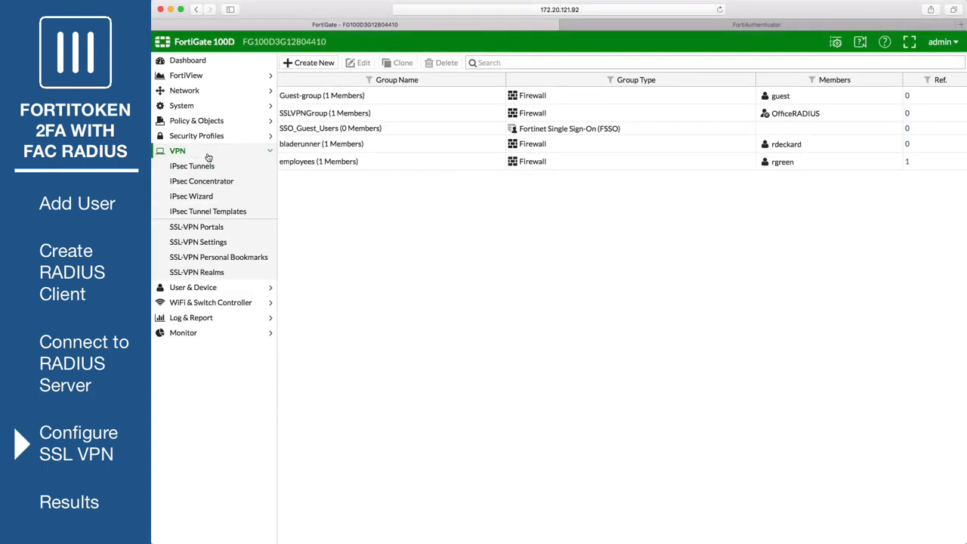
# Step: Disable split tunneling on the full-access SSL-VPN portal and save it
pyautogui.click(243, 228)
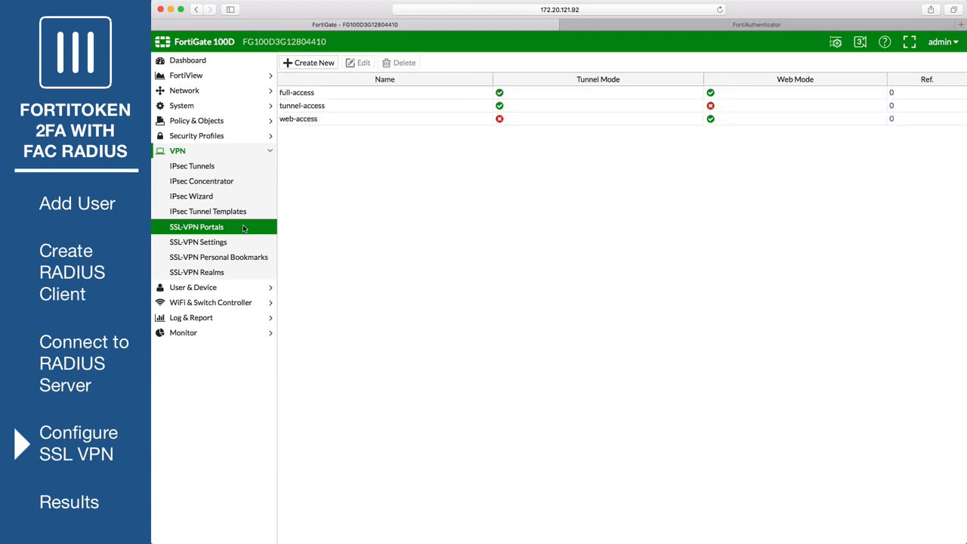
pyautogui.click(339, 93)
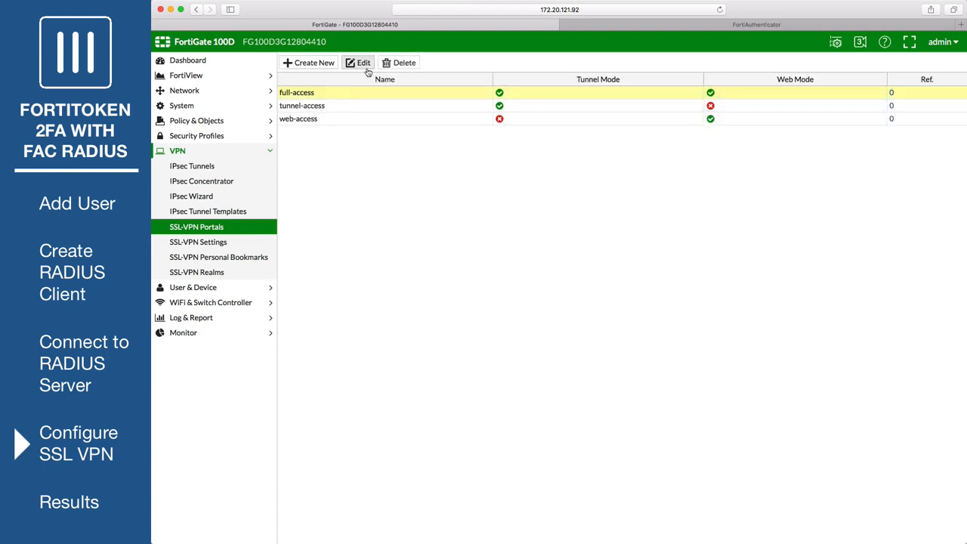
pyautogui.click(364, 65)
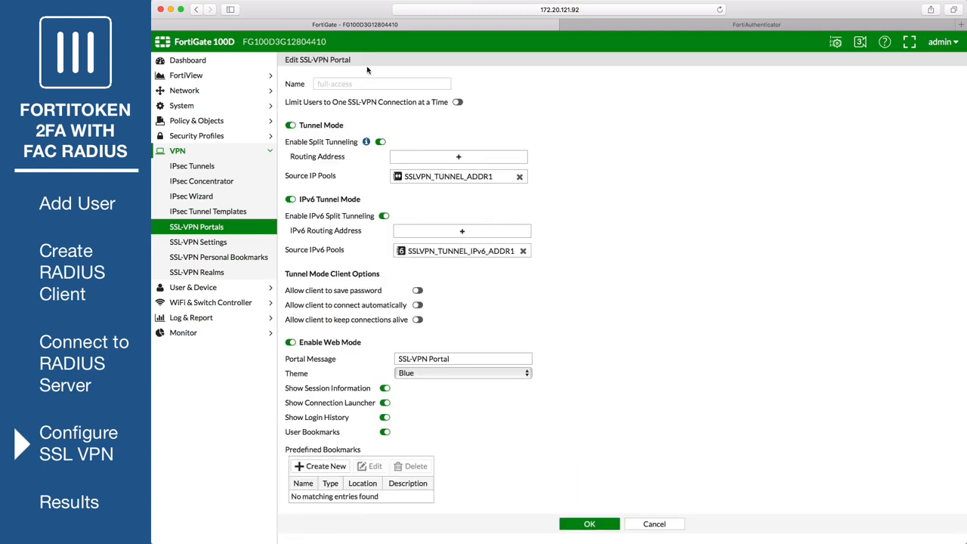
pyautogui.click(381, 142)
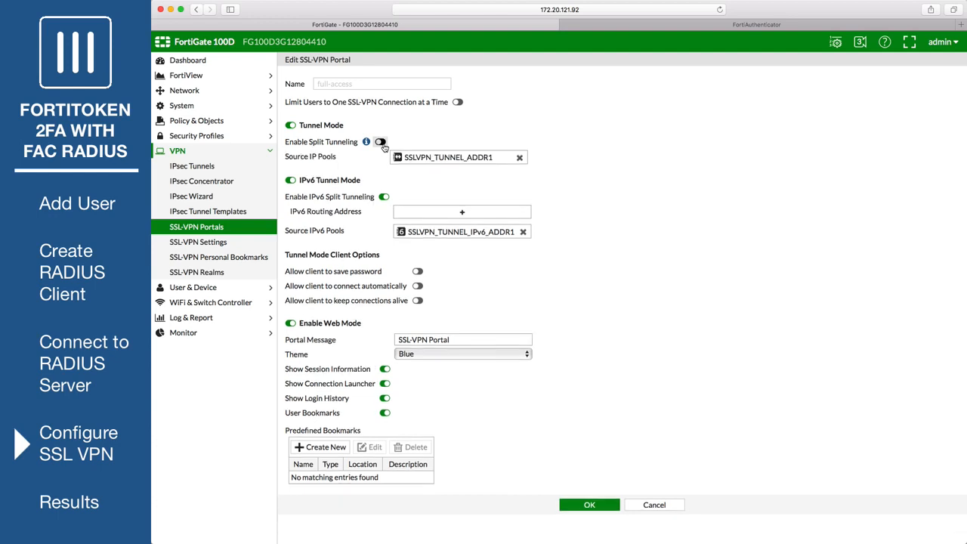
pyautogui.click(585, 508)
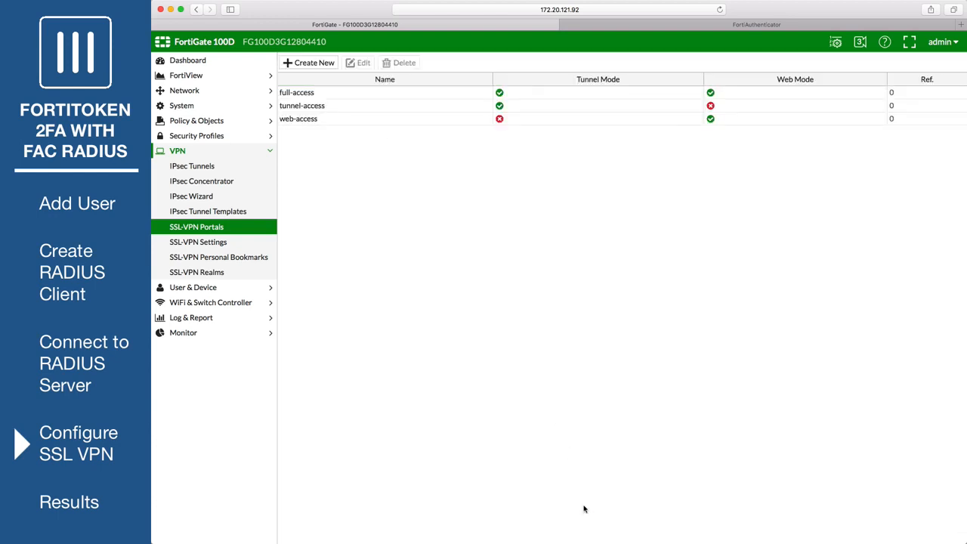
pyautogui.click(215, 242)
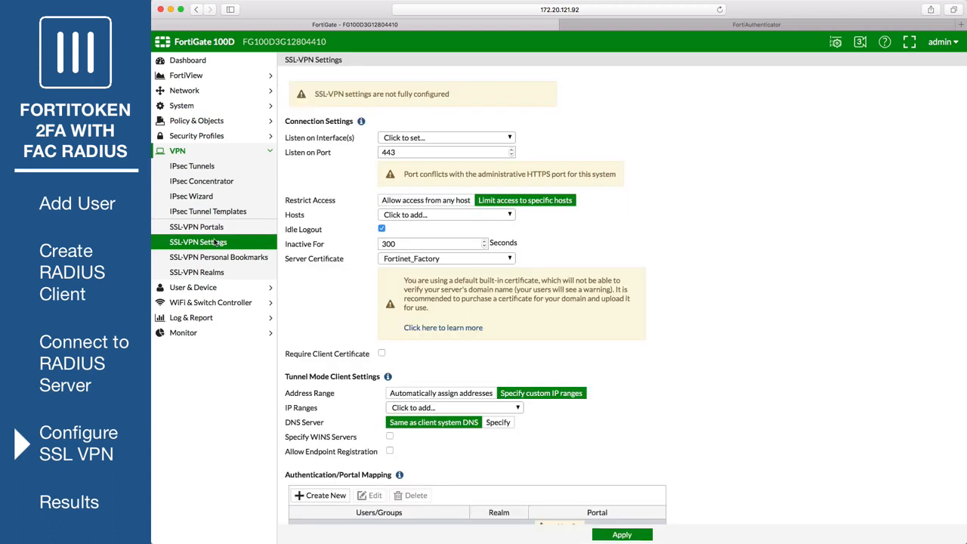
# Step: Listen on wan1 port 10443 from any host, using SSLVPN_TUNNEL_ADDR1 as tunnel range
pyautogui.click(404, 139)
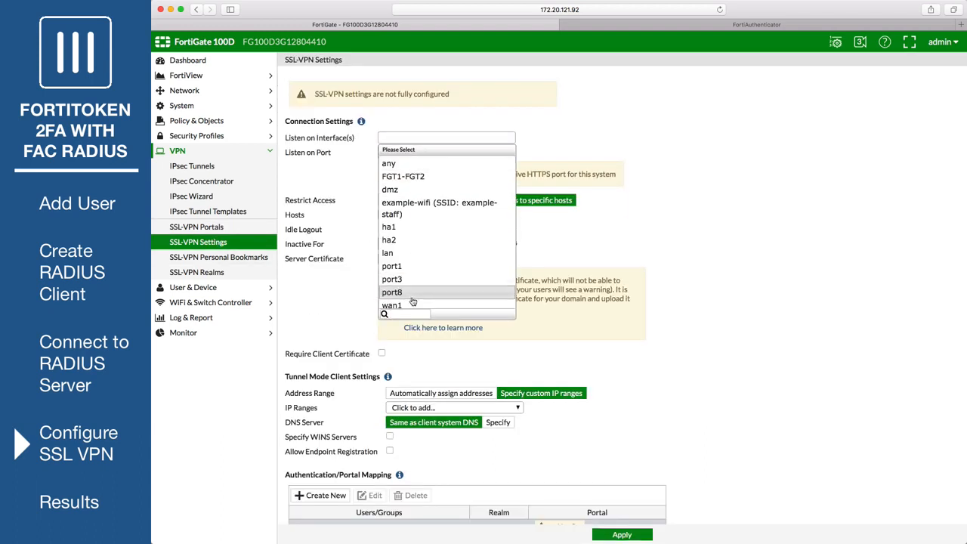
pyautogui.click(413, 304)
pyautogui.click(382, 152)
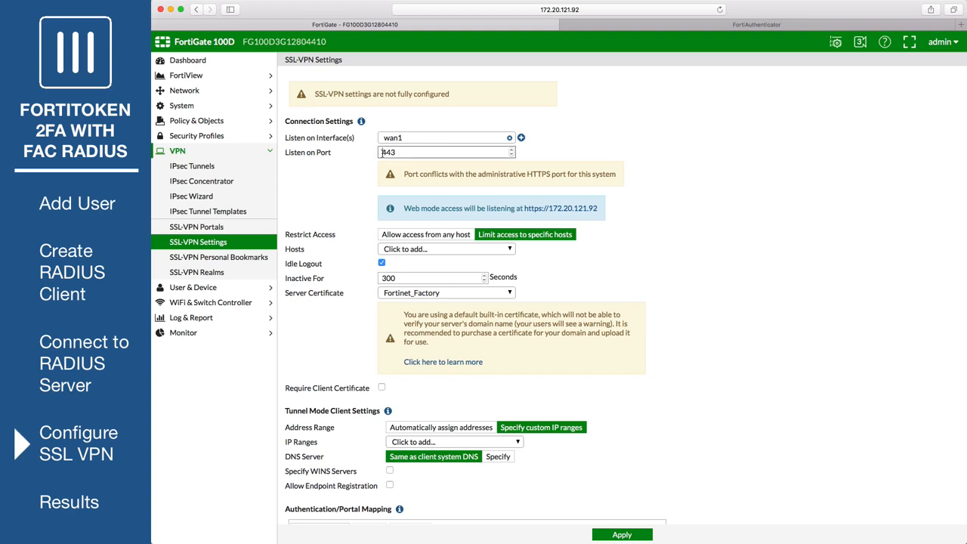
pyautogui.write('10')
pyautogui.click(449, 233)
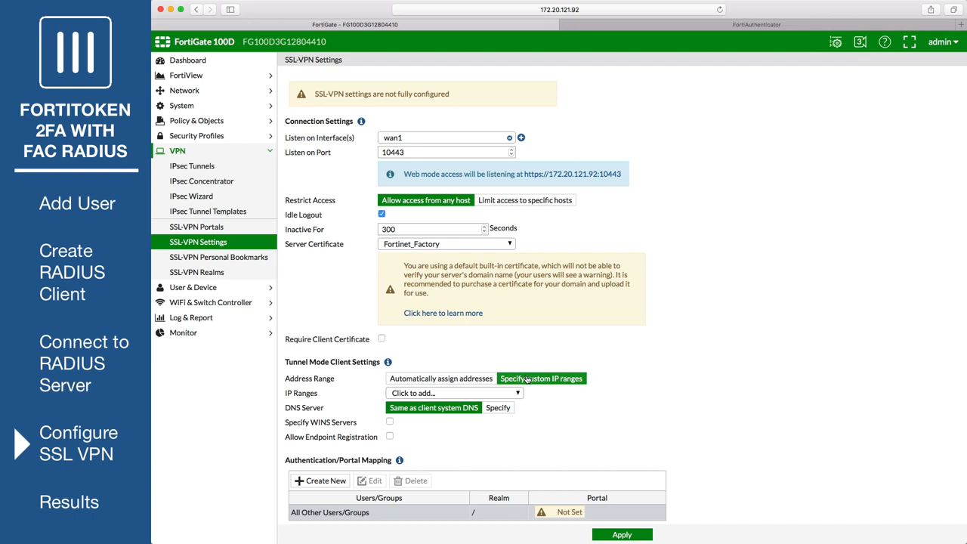
pyautogui.click(471, 394)
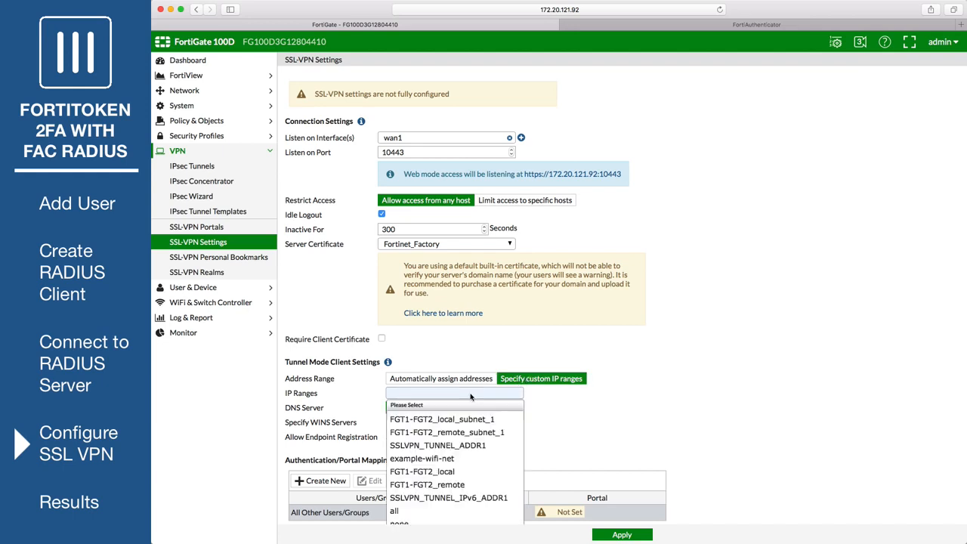
pyautogui.click(442, 448)
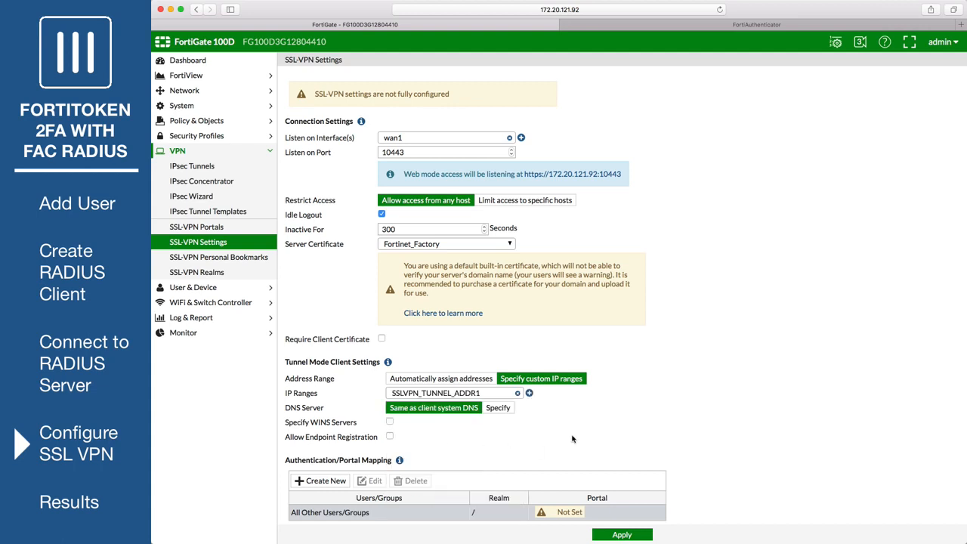
# Step: Add an authentication/portal mapping sending SSLVPNGroup to the full-access portal
pyautogui.scroll(-1, 663, 420)
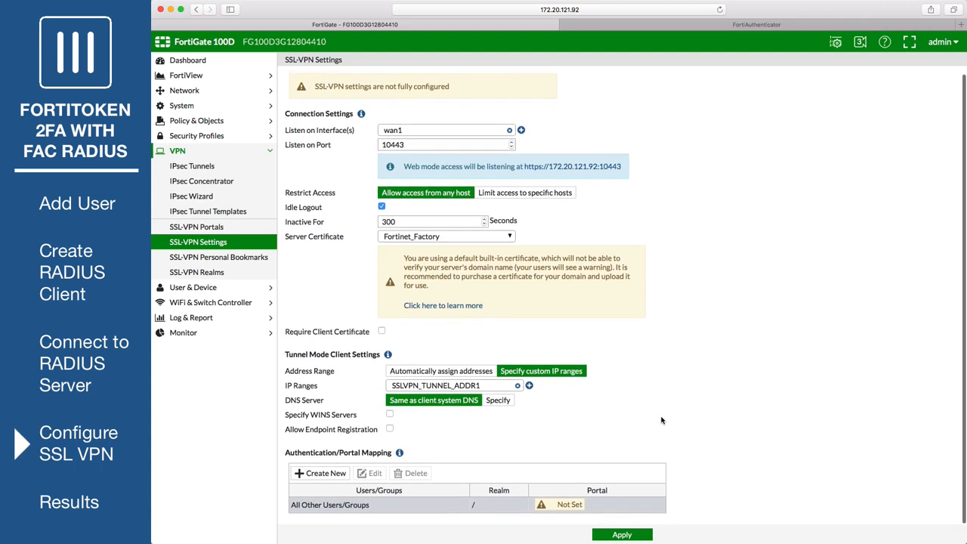
pyautogui.click(321, 473)
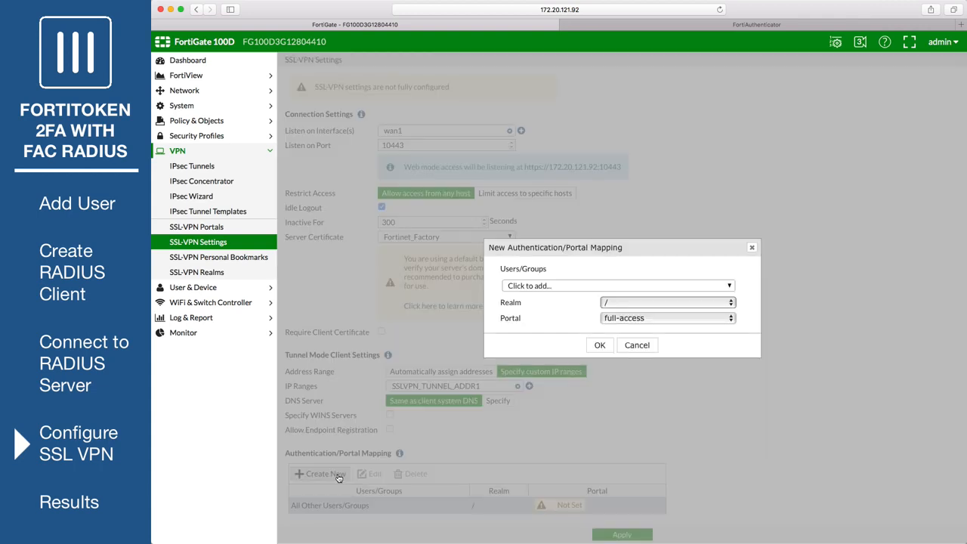
pyautogui.click(632, 285)
pyautogui.scroll(-1, 566, 325)
pyautogui.click(566, 326)
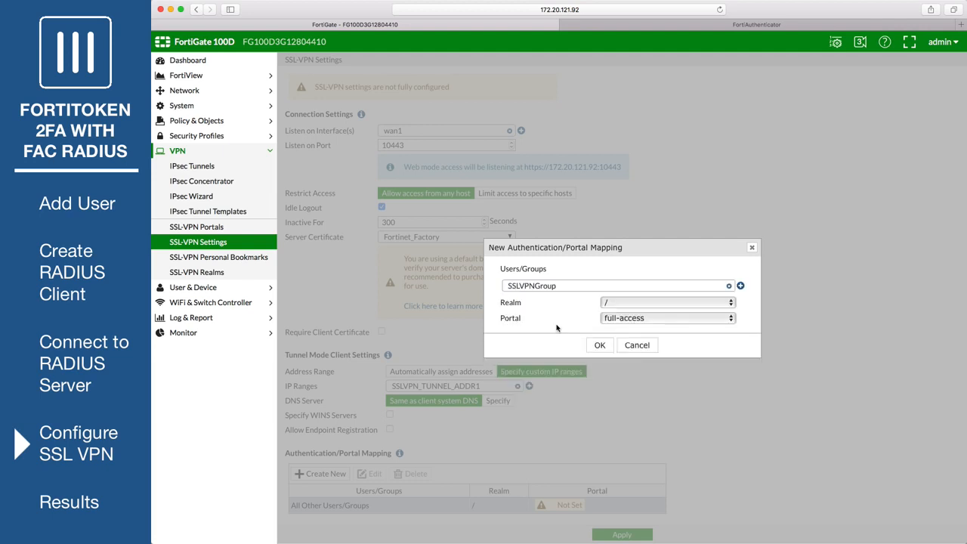
pyautogui.click(599, 345)
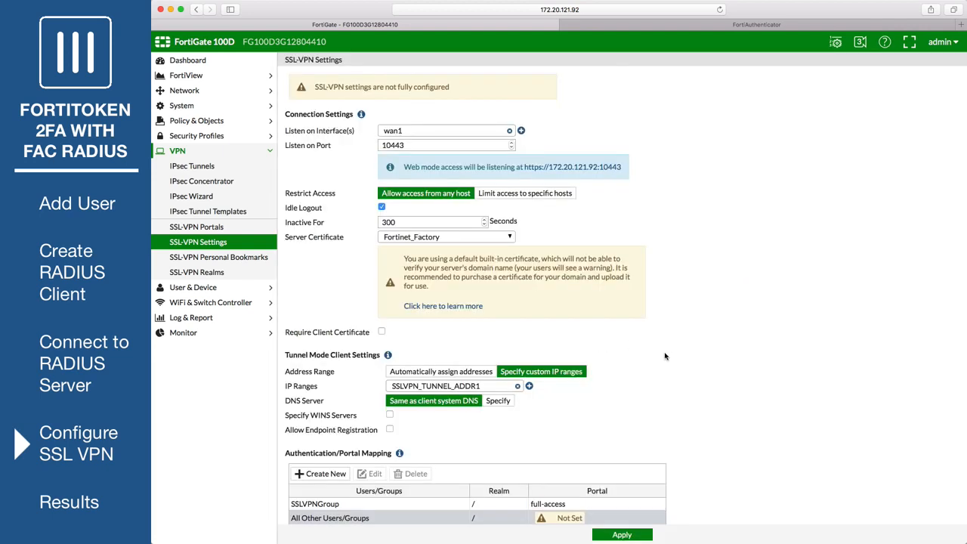
# Step: Map All Other Users/Groups to web-access and apply, accepting the certificate warning
pyautogui.click(338, 521)
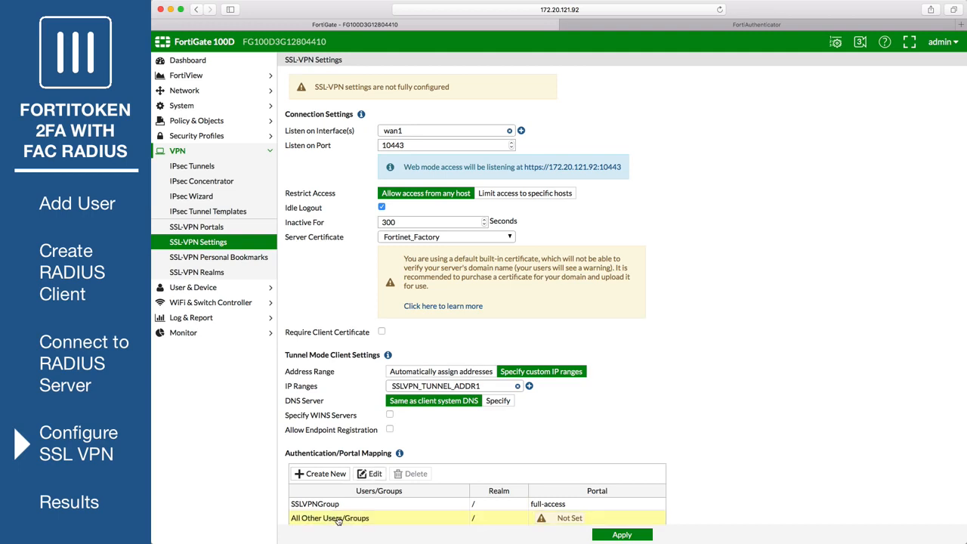
pyautogui.click(376, 474)
pyautogui.click(624, 310)
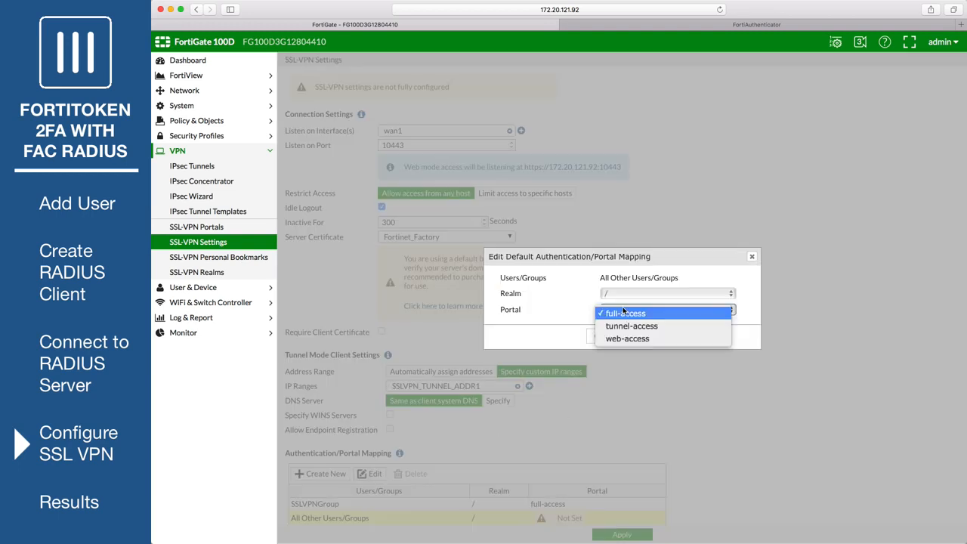
pyautogui.click(628, 338)
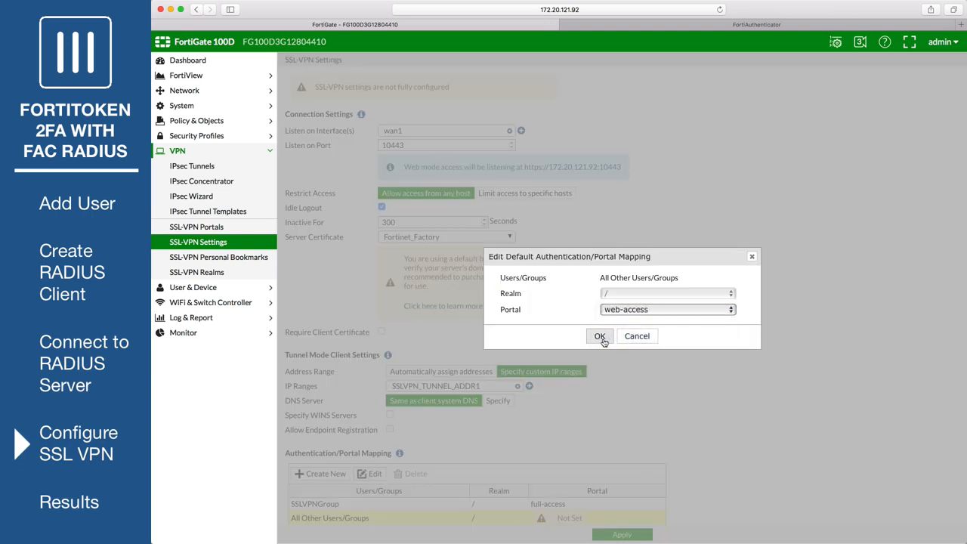
pyautogui.click(600, 340)
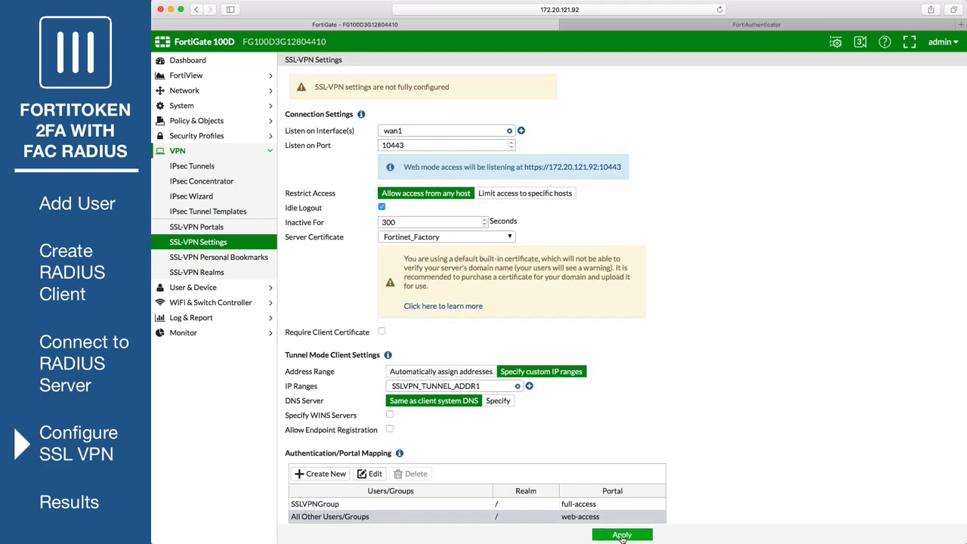
pyautogui.click(622, 535)
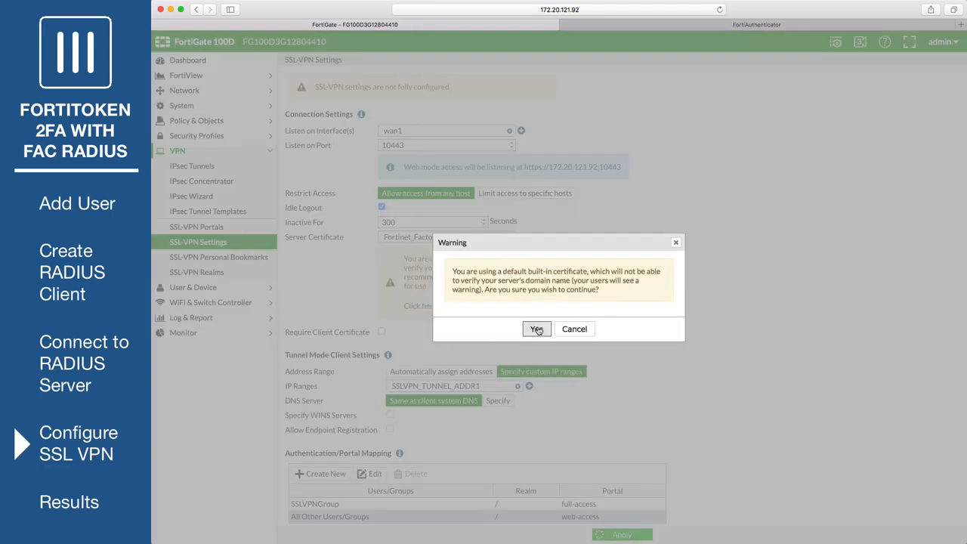
pyautogui.click(537, 330)
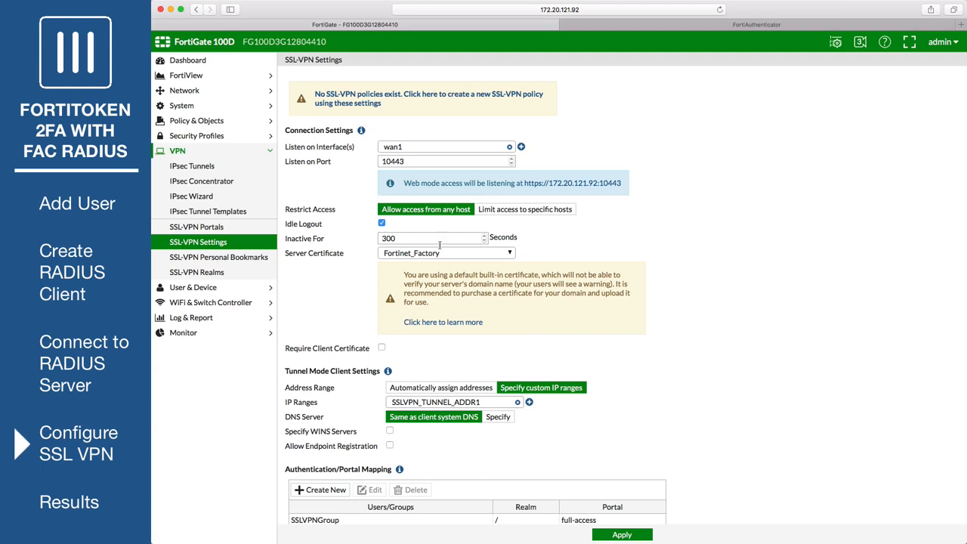
# Step: Start IPv4 policy SSLVPNPolicy from the SSL-VPN tunnel interface to wan1
pyautogui.click(217, 124)
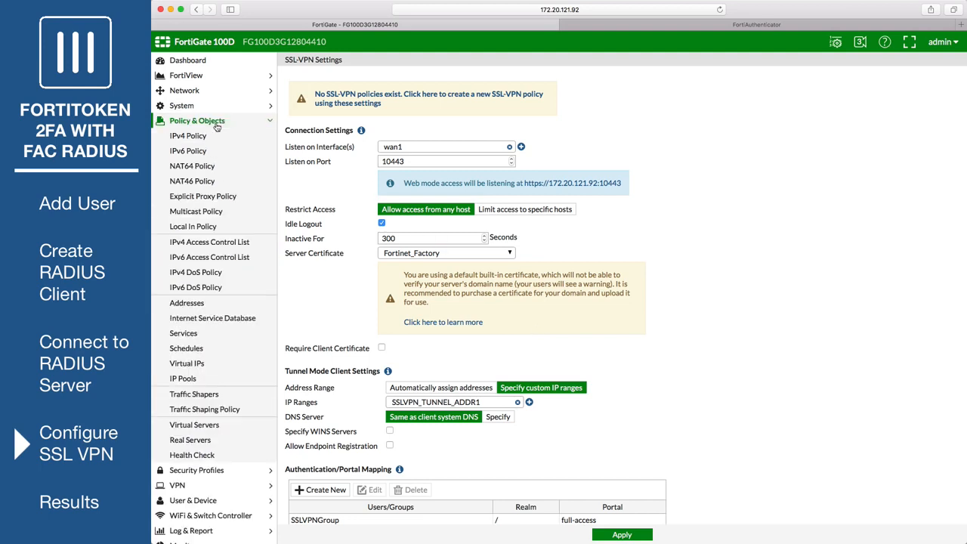
pyautogui.click(215, 139)
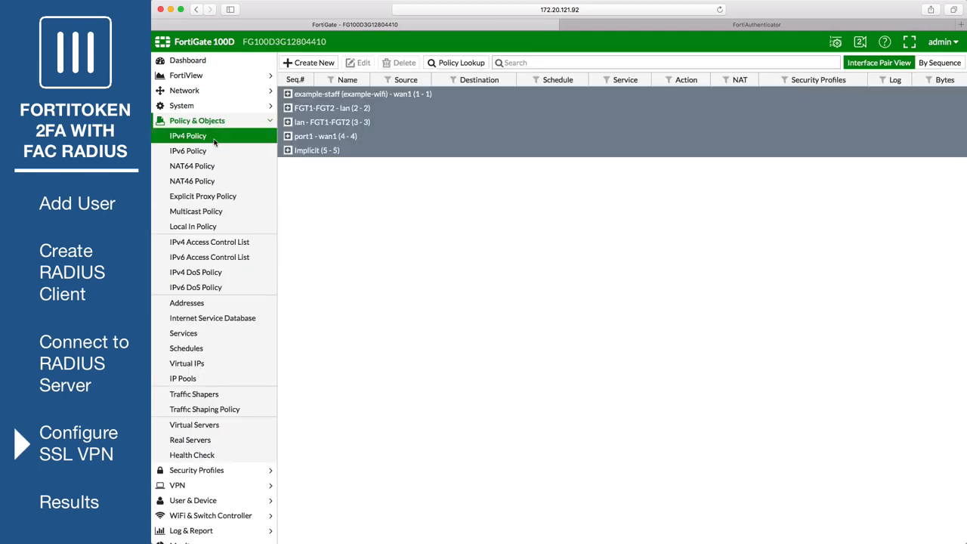
pyautogui.click(304, 66)
pyautogui.click(393, 82)
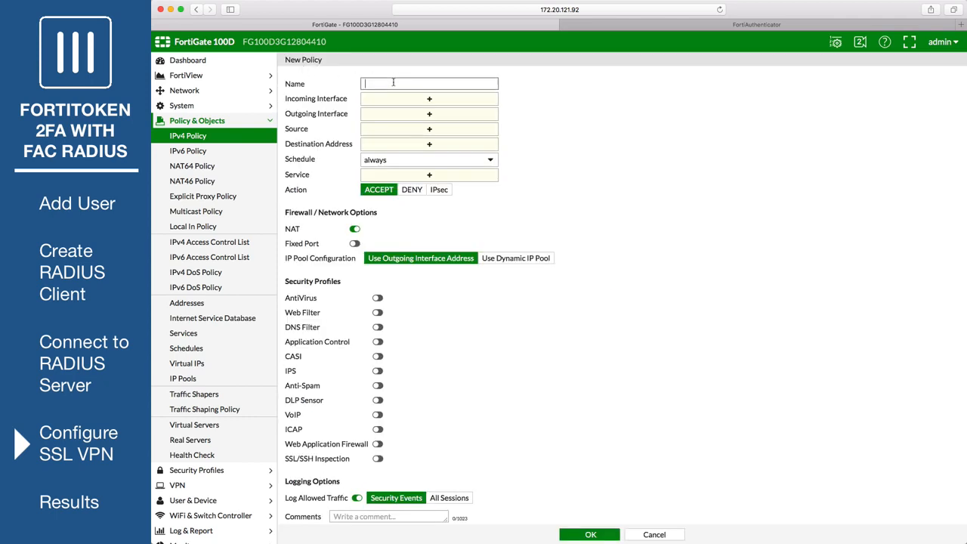
pyautogui.write('SSLVPNPolicy')
pyautogui.click(447, 99)
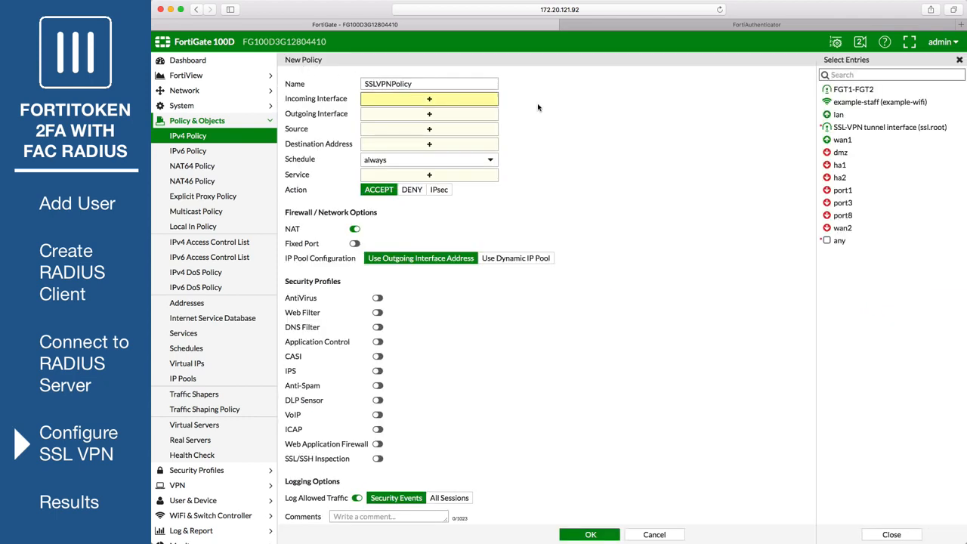
pyautogui.click(880, 127)
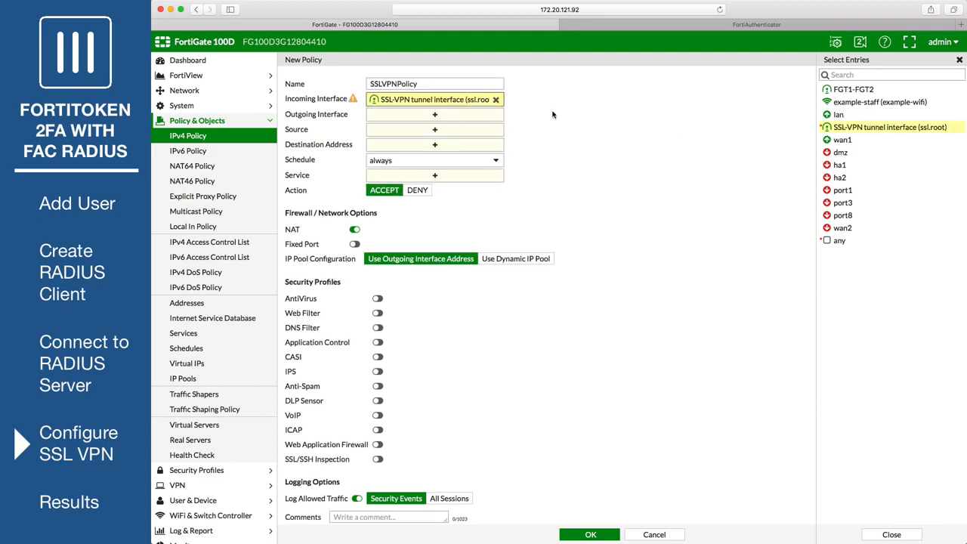
pyautogui.click(436, 119)
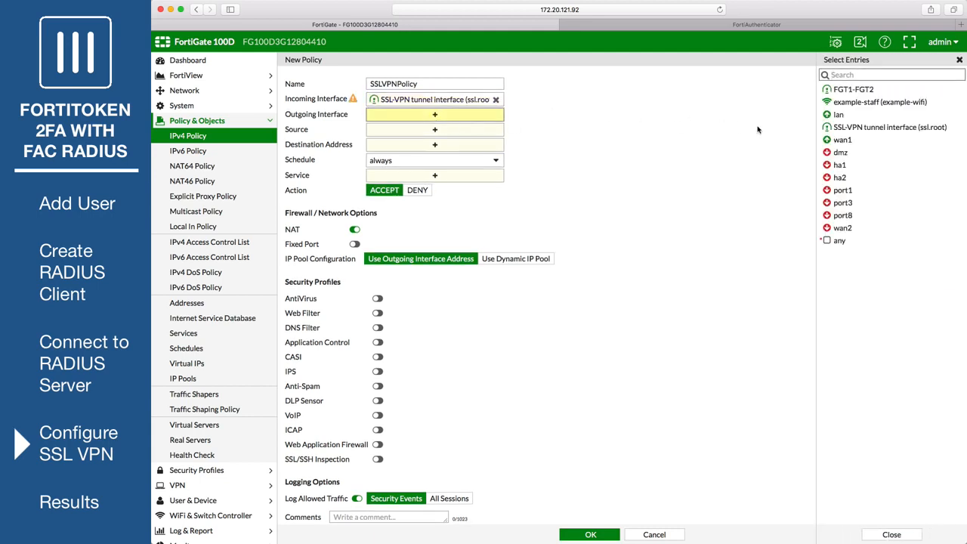
pyautogui.click(842, 141)
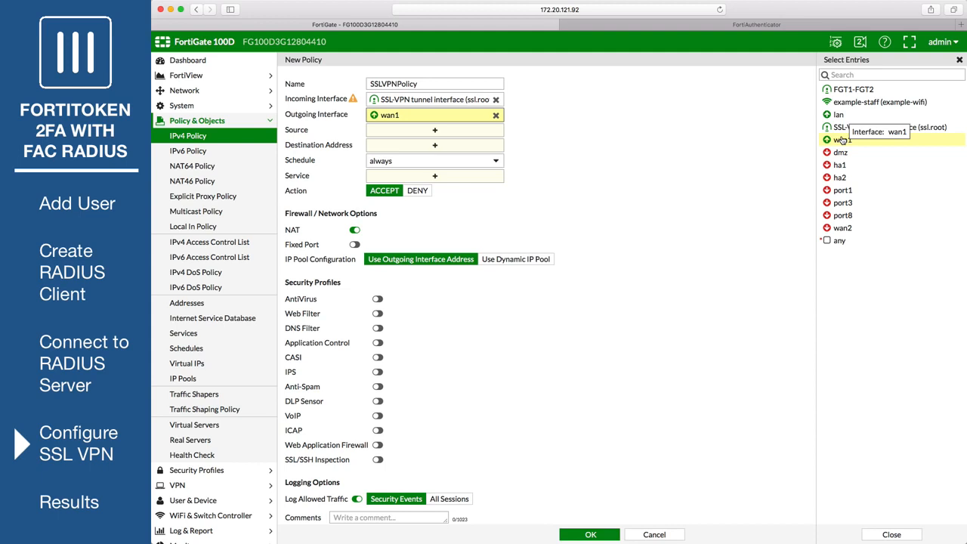
# Step: Set source all plus SSLVPNGroup, destination all, service ALL, and save the policy
pyautogui.click(463, 136)
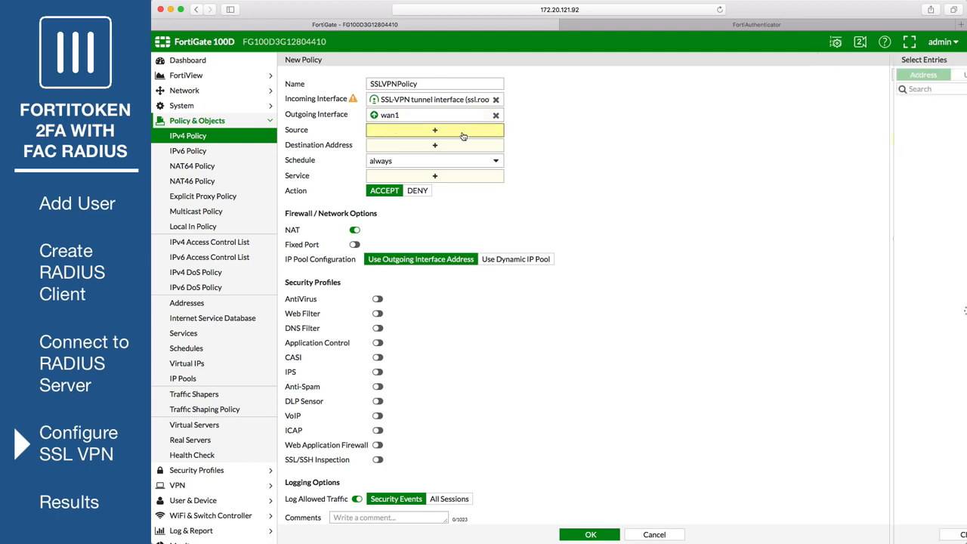
pyautogui.click(894, 75)
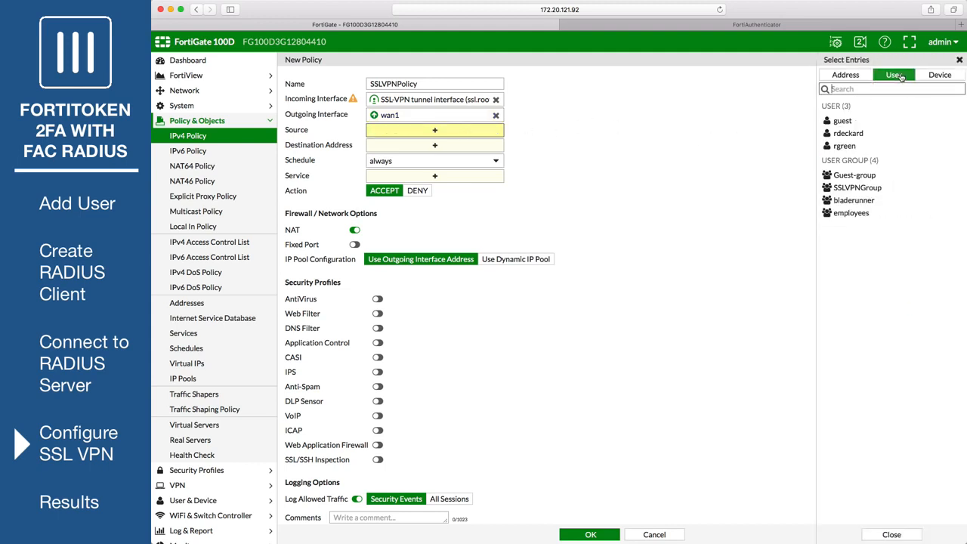
pyautogui.click(854, 189)
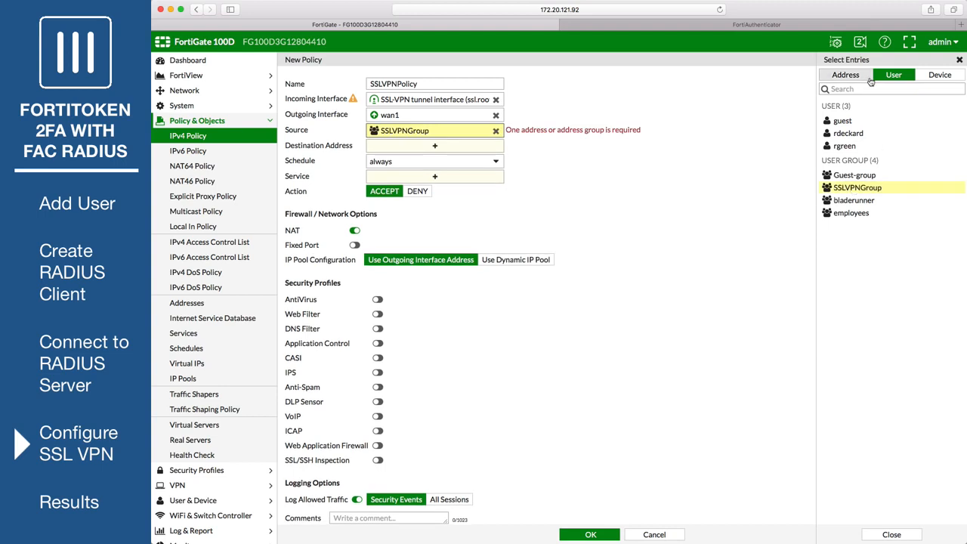
pyautogui.click(846, 74)
pyautogui.click(847, 158)
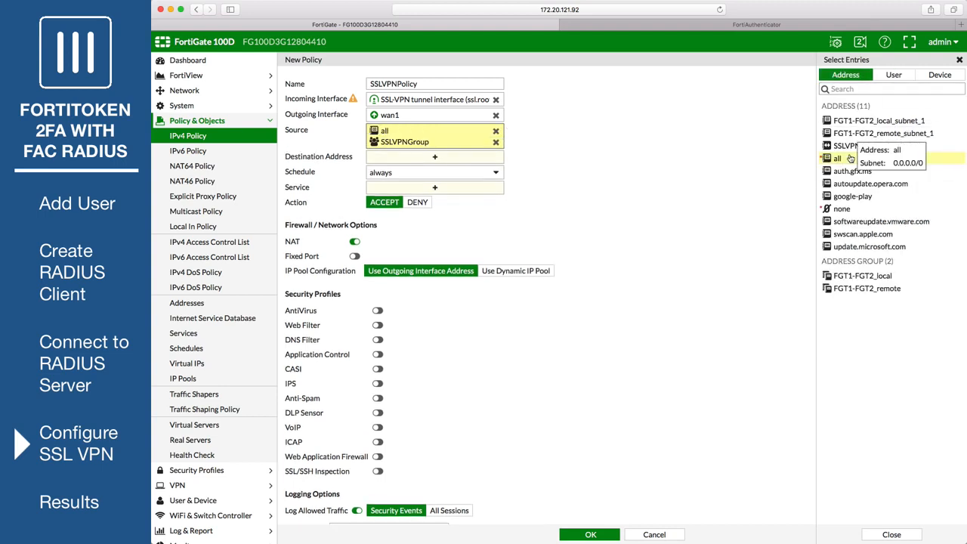
pyautogui.click(456, 157)
pyautogui.click(839, 145)
pyautogui.click(494, 193)
pyautogui.click(848, 125)
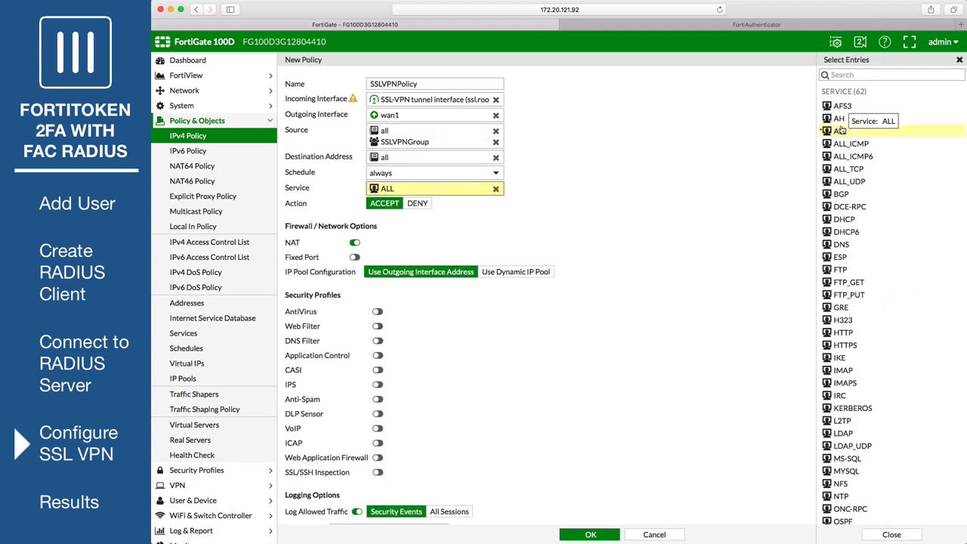
pyautogui.scroll(-1, 529, 453)
pyautogui.click(575, 538)
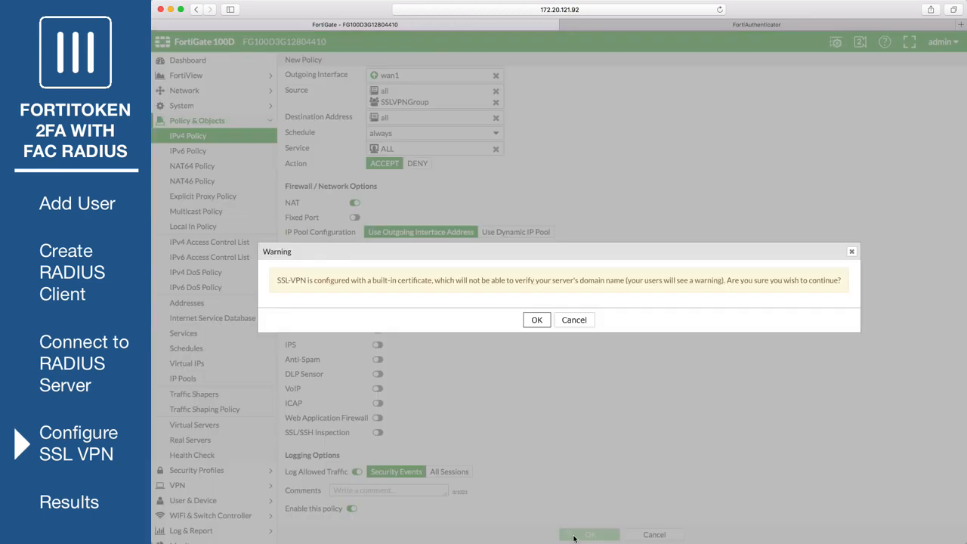
pyautogui.click(537, 320)
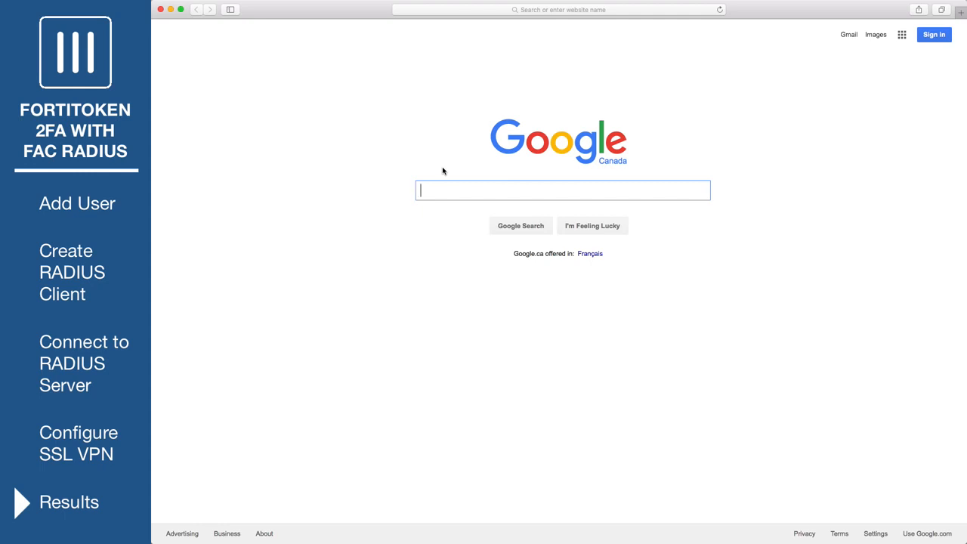
pyautogui.click(534, 11)
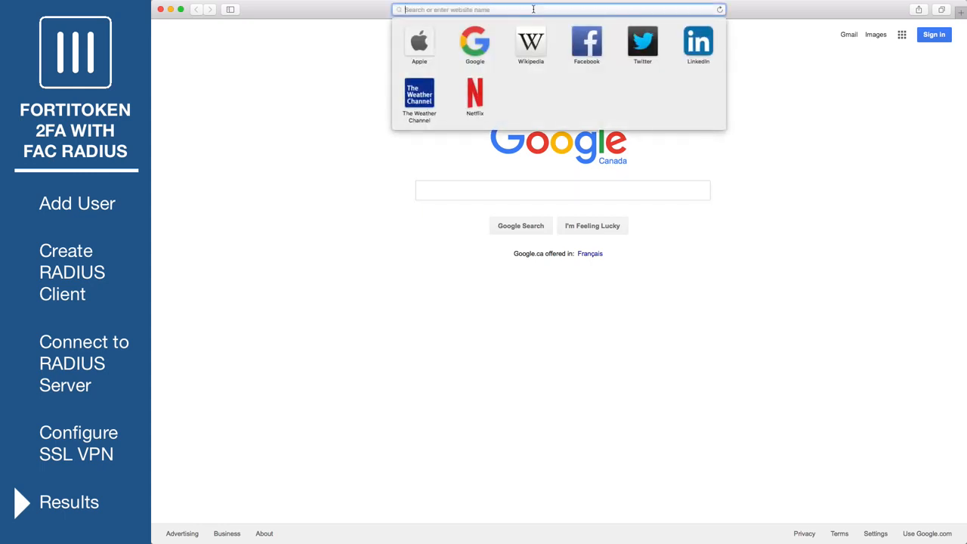
pyautogui.write('https://172.20.121.92:10443')
pyautogui.press('Return')
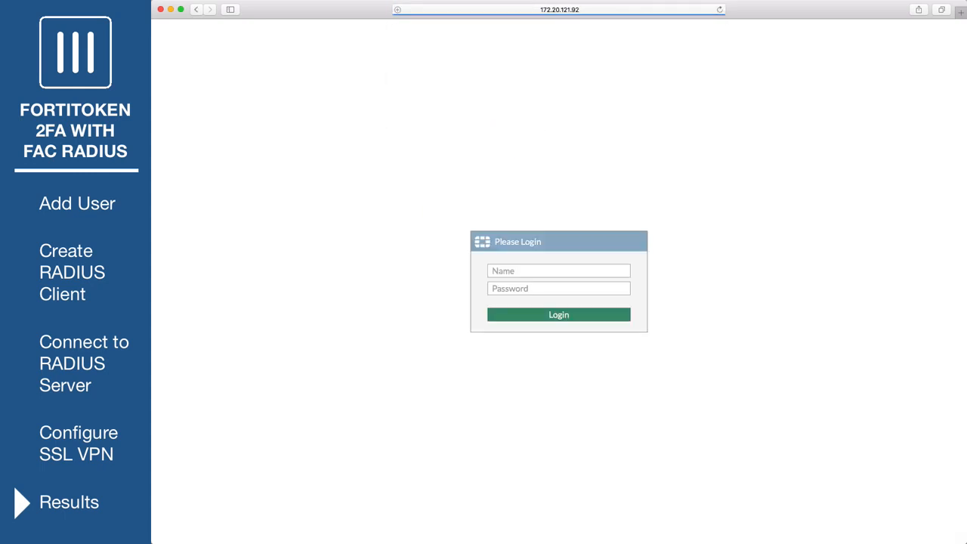
pyautogui.click(526, 268)
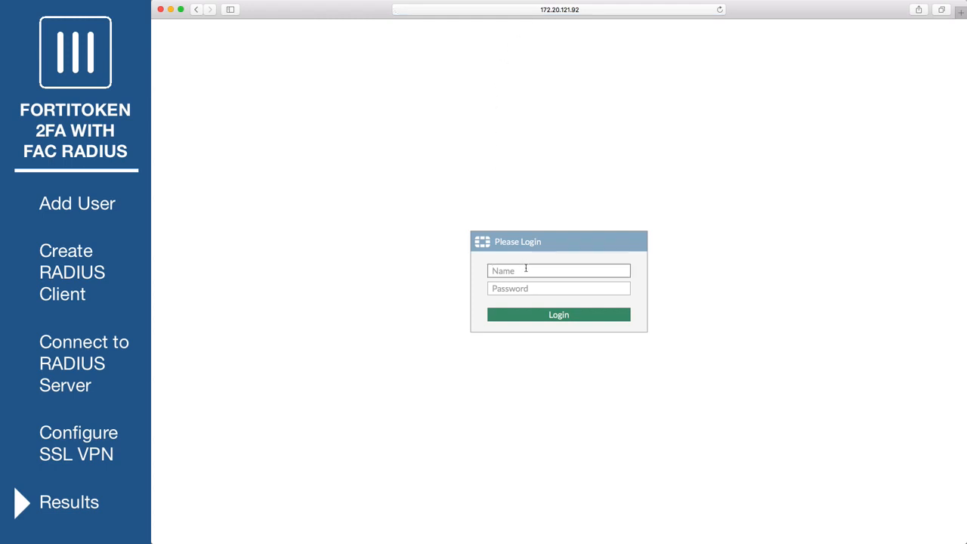
pyautogui.press('Tab')
pyautogui.write('p')
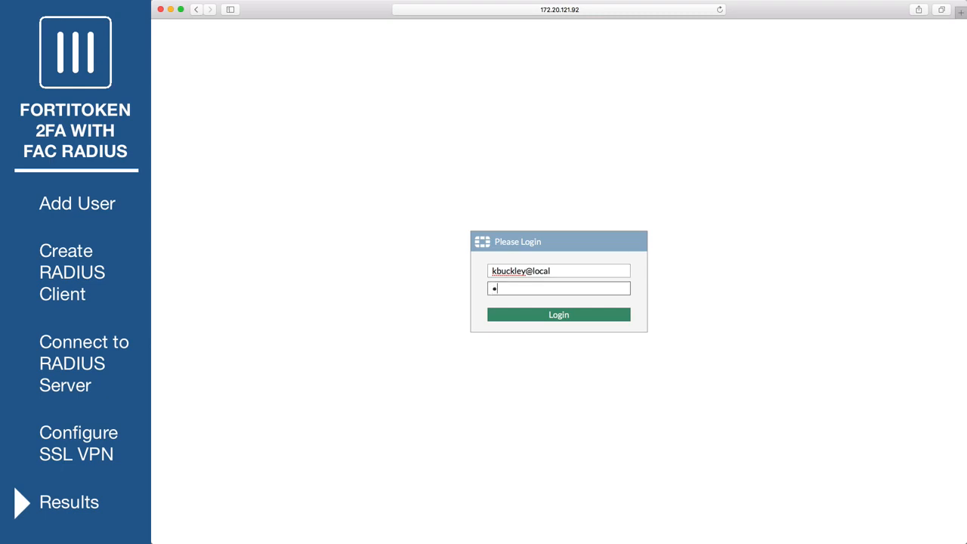
pyautogui.write('assword')
pyautogui.click(575, 315)
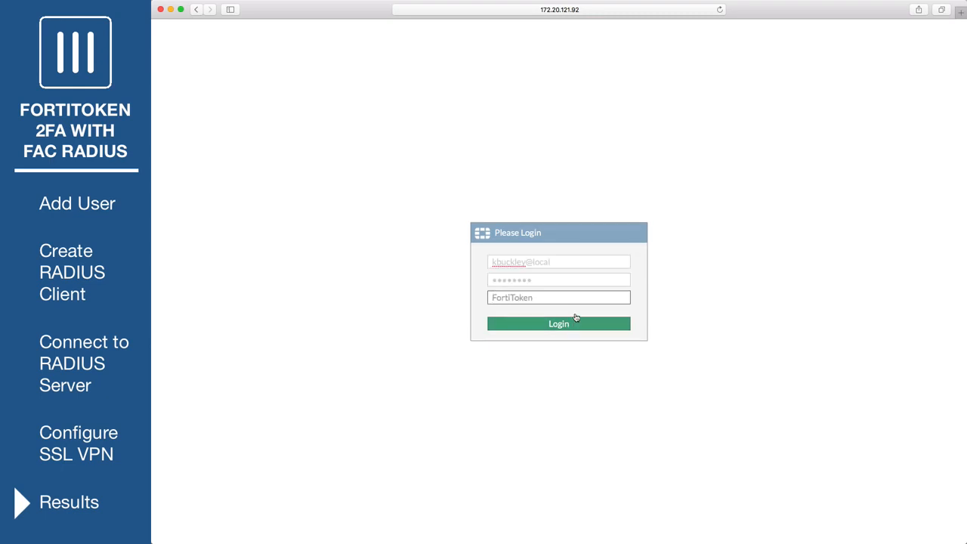
pyautogui.write('12345')
pyautogui.click(592, 326)
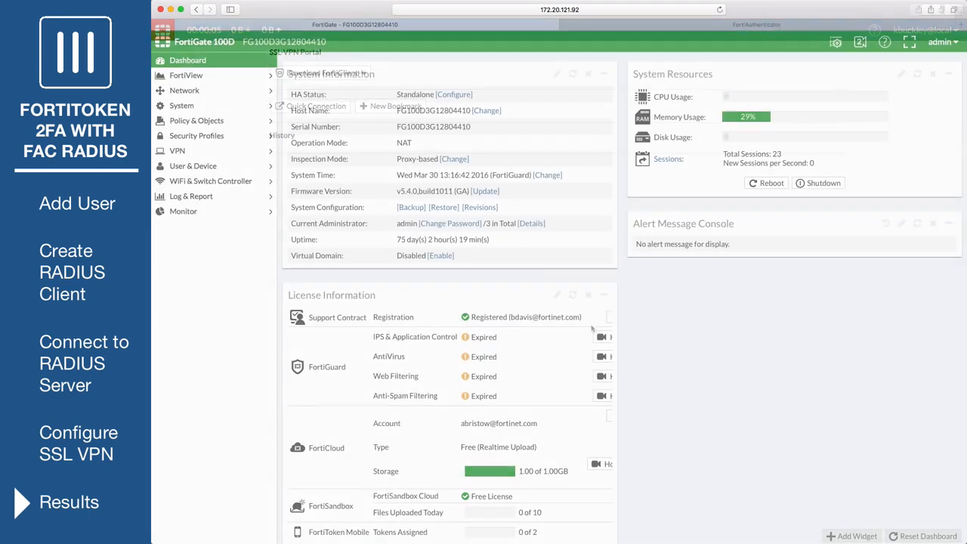
# Step: View the SSL-VPN Monitor to confirm the test user's active session from 172.25.162.2
pyautogui.click(201, 214)
pyautogui.click(217, 304)
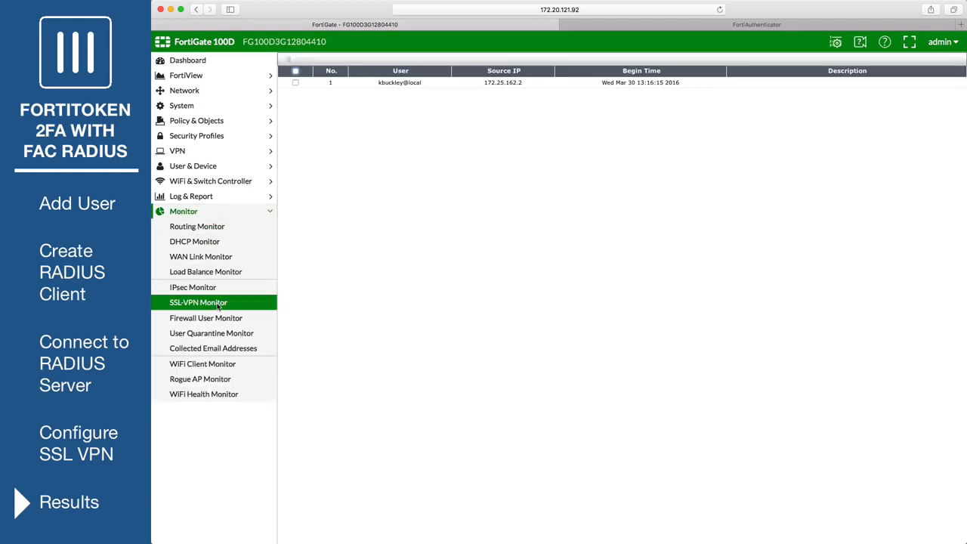